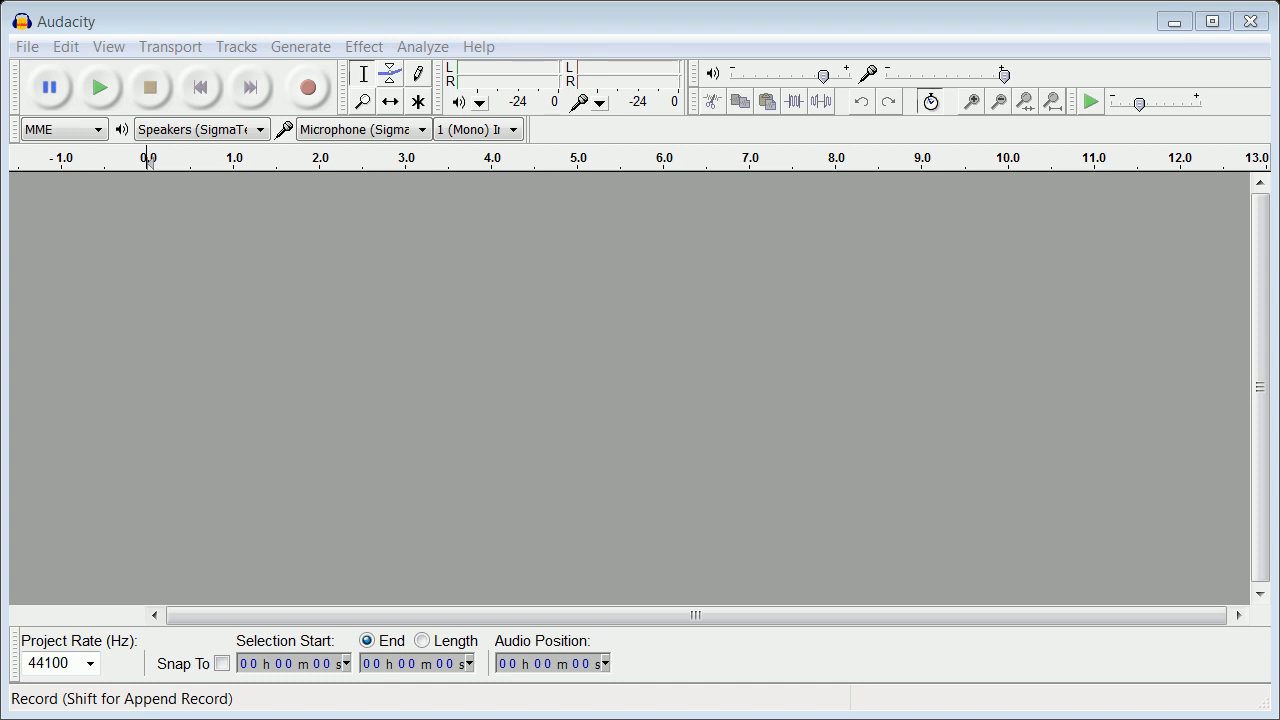
Record about 40 seconds of narration from the microphone onto a new mono track.
{"action": "left_click", "coordinate": [308, 87]}
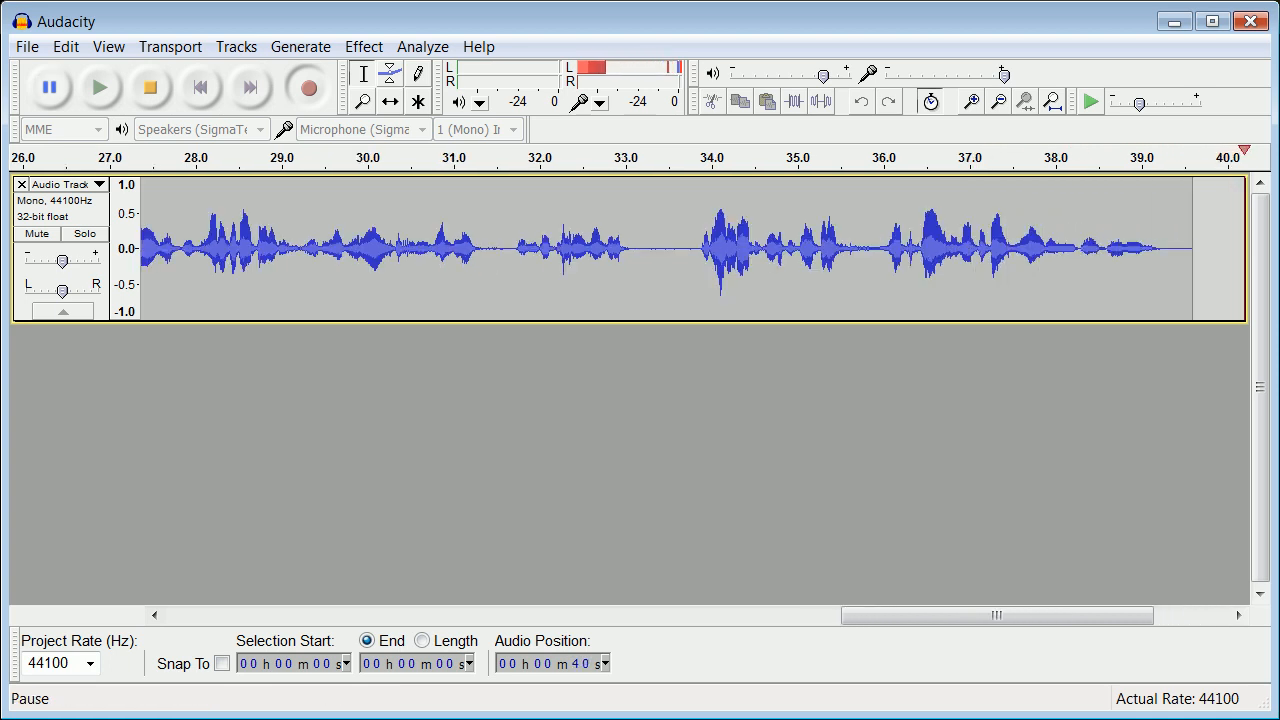
{"action": "left_click", "coordinate": [49, 87]}
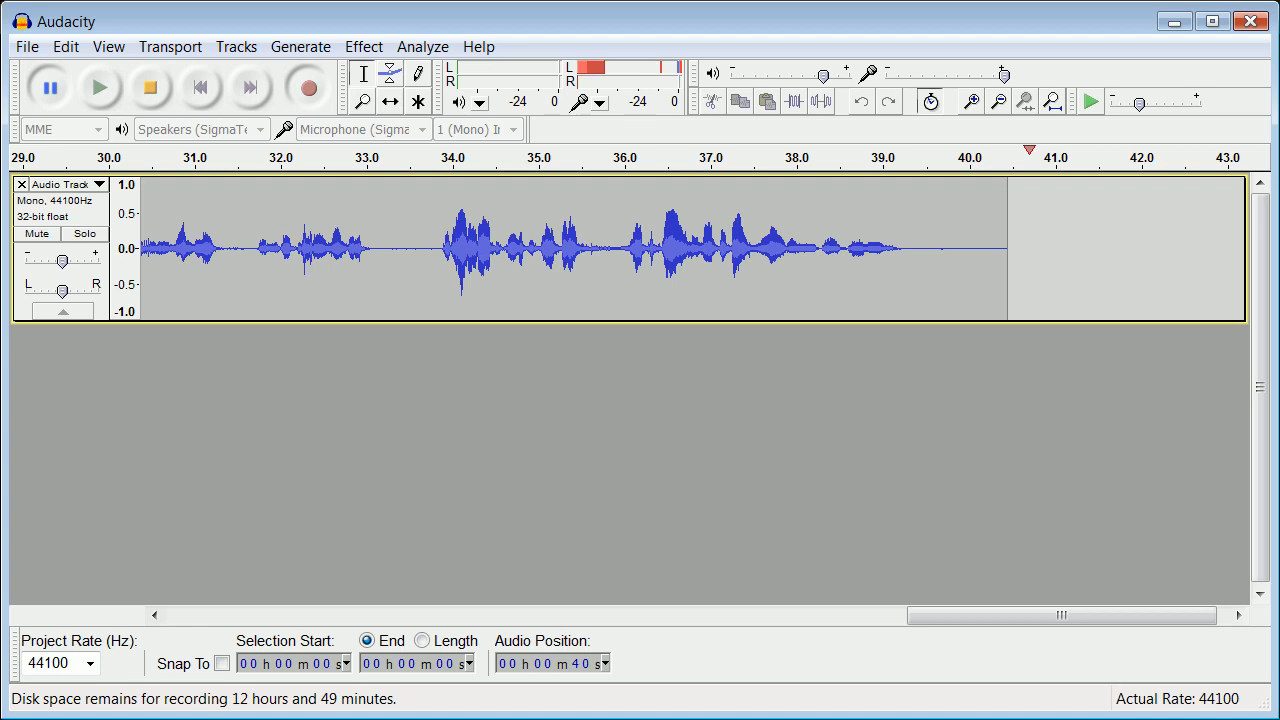
{"action": "left_click", "coordinate": [150, 88]}
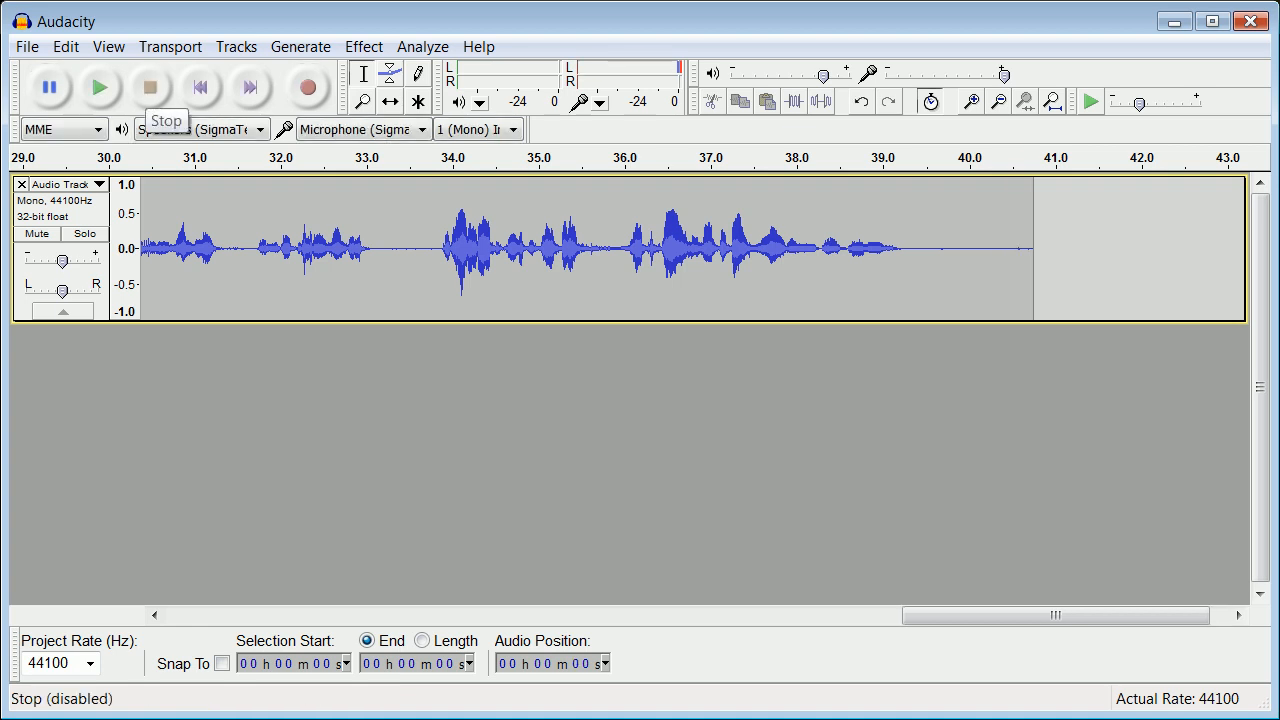
Play back the opening phrase of the recording from the start of the track.
{"action": "left_click_drag", "start_coordinate": [1056, 615], "coordinate": [320, 615]}
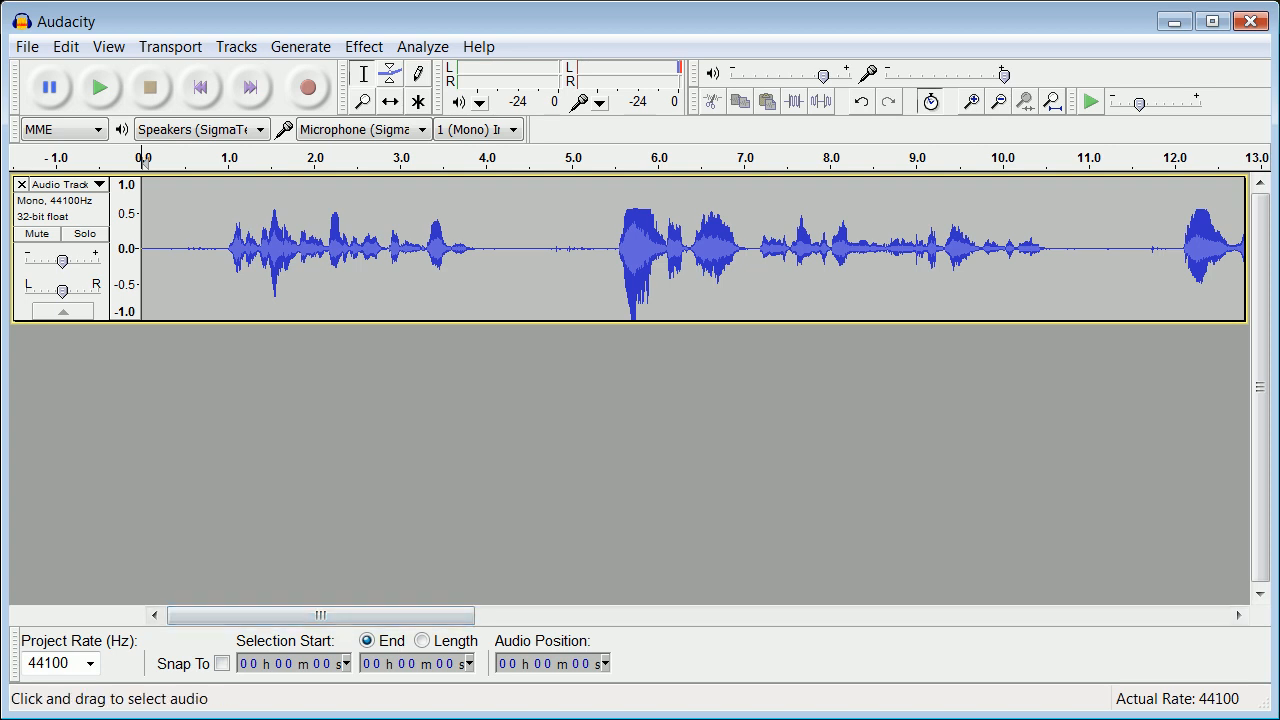
{"action": "left_click", "coordinate": [100, 88]}
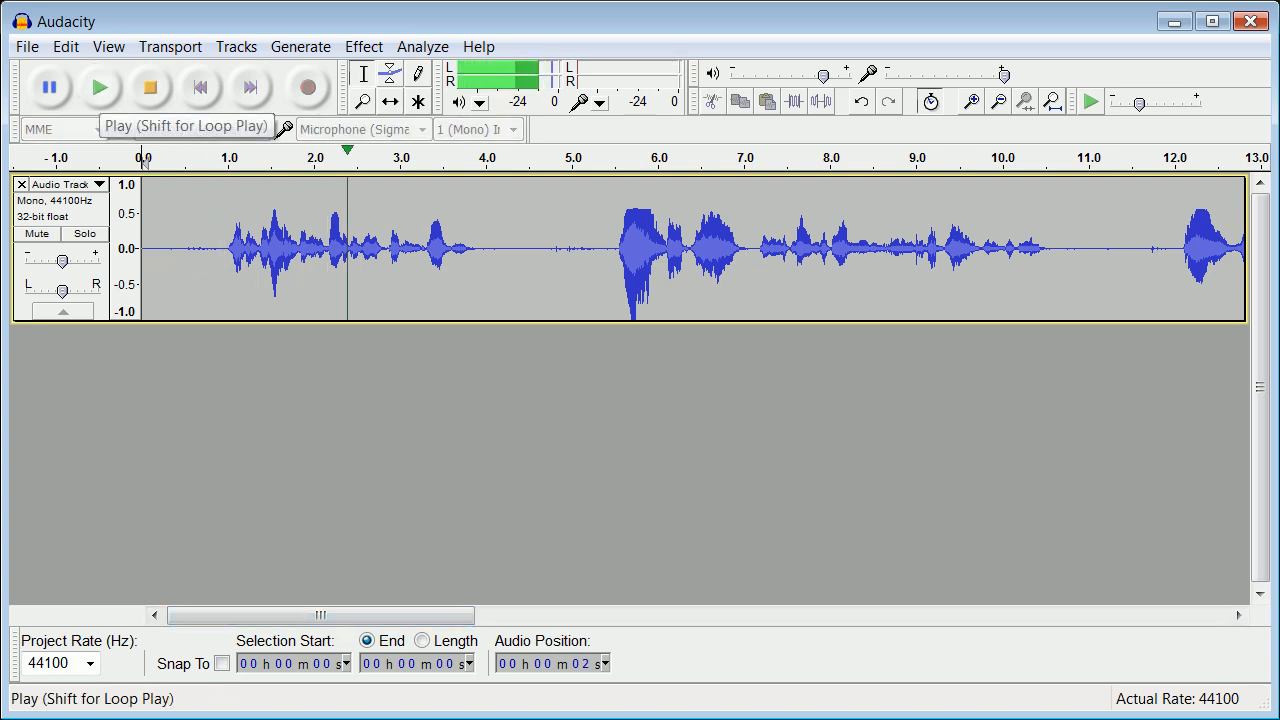
{"action": "left_click", "coordinate": [150, 88]}
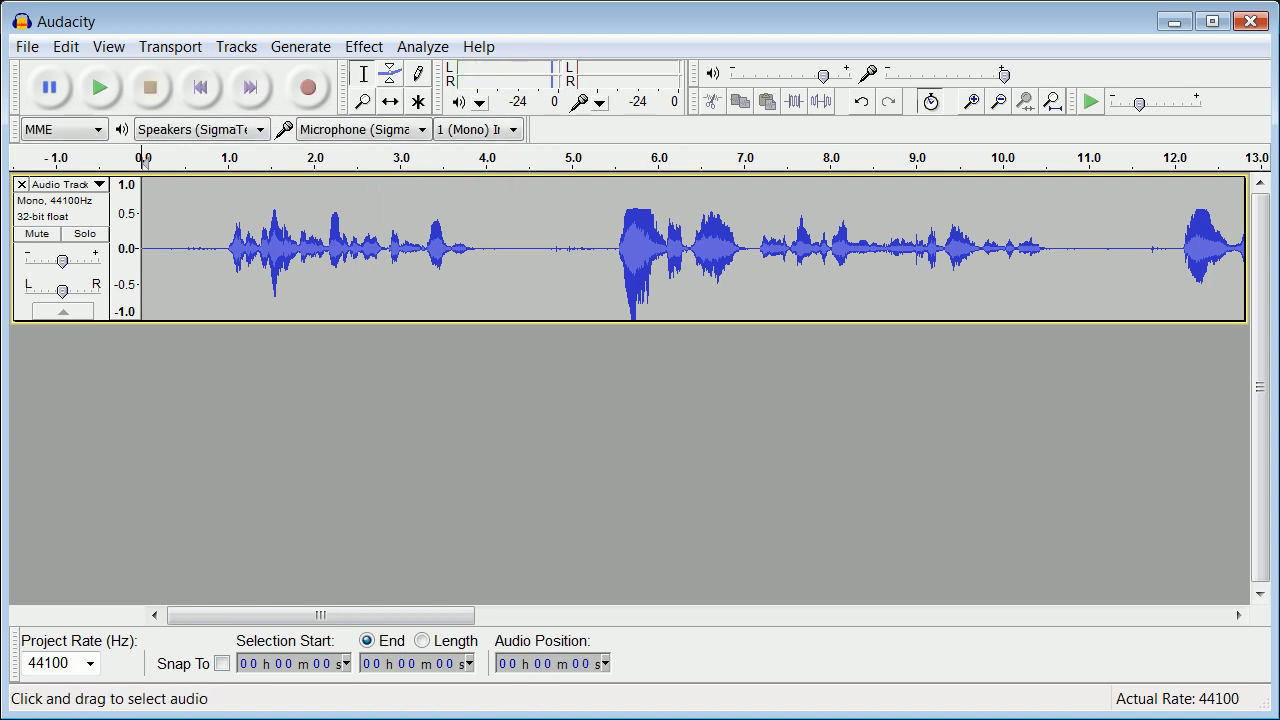
Try to save the recording as an Audacity project in the khan-working folder.
{"action": "left_click", "coordinate": [27, 47]}
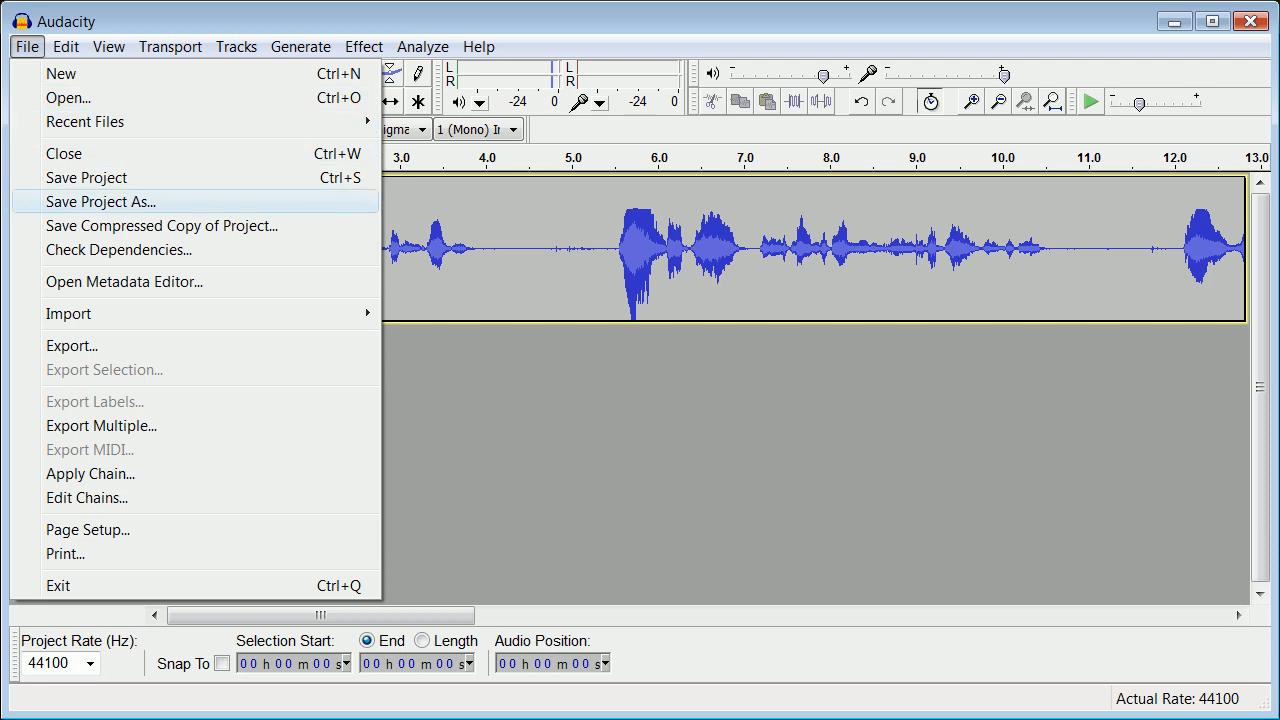
{"action": "left_click", "coordinate": [101, 202]}
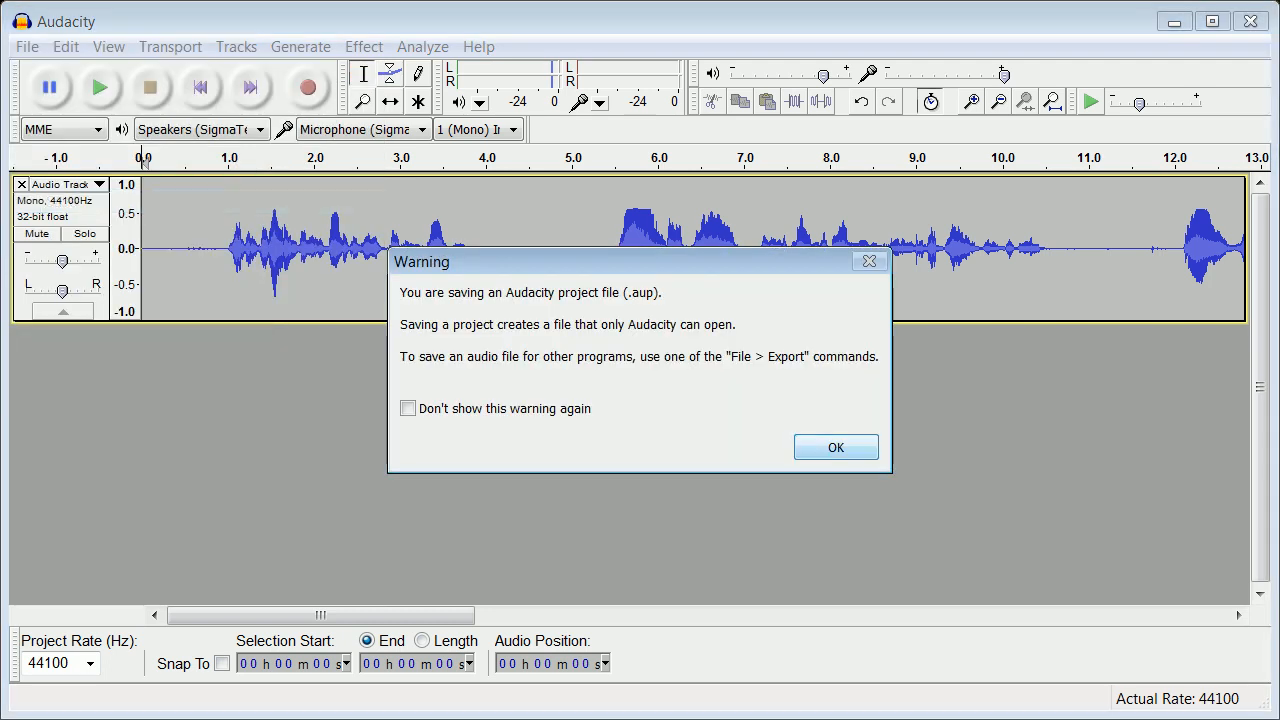
{"action": "left_click", "coordinate": [836, 447]}
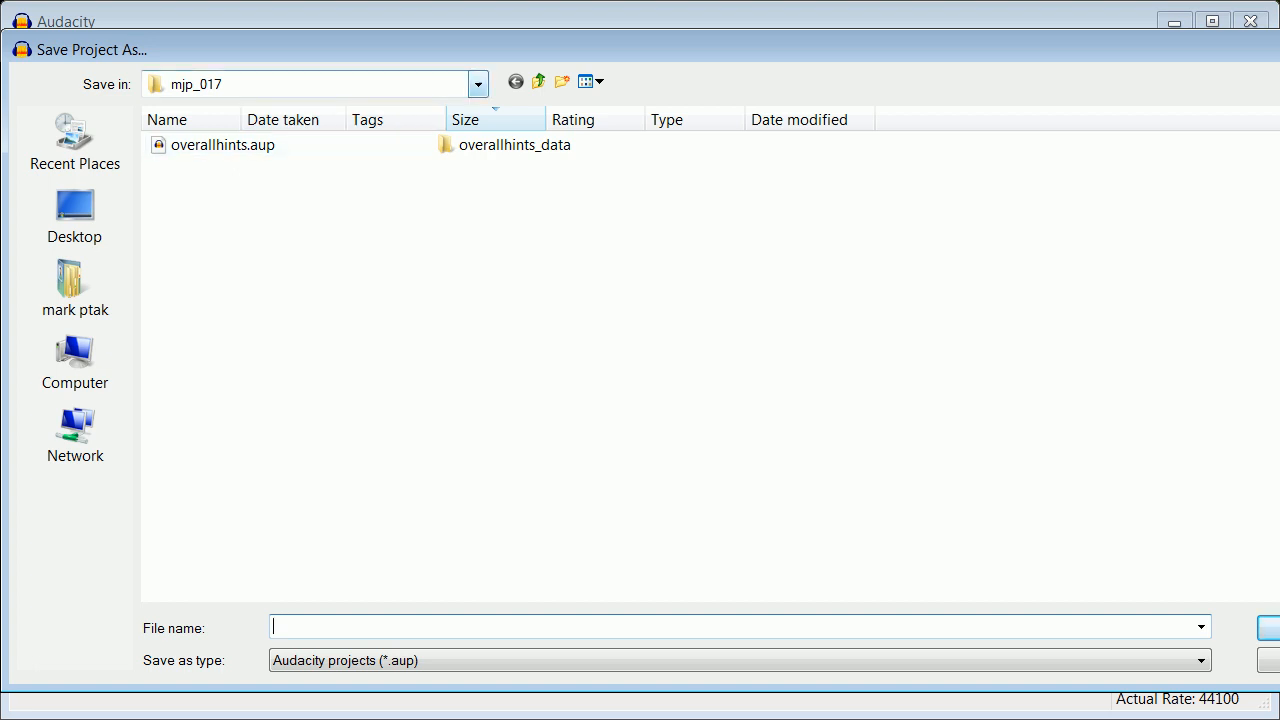
{"action": "left_click", "coordinate": [478, 84]}
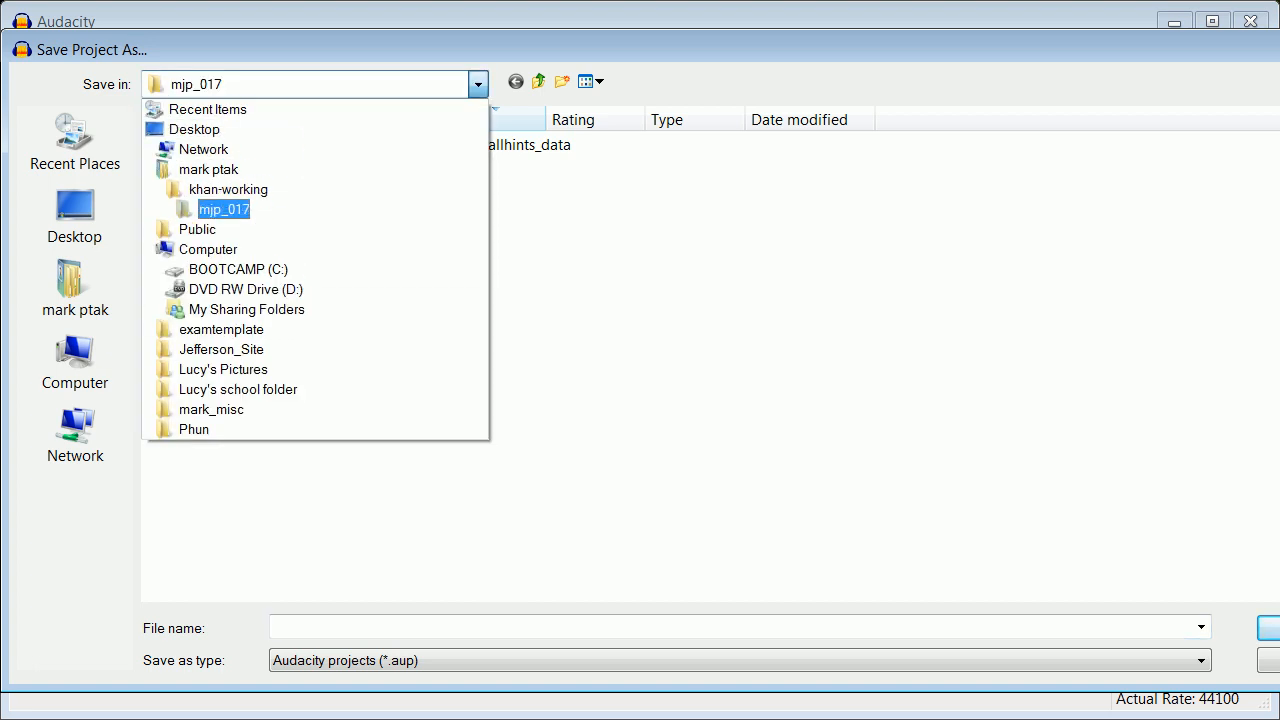
{"action": "left_click", "coordinate": [229, 189]}
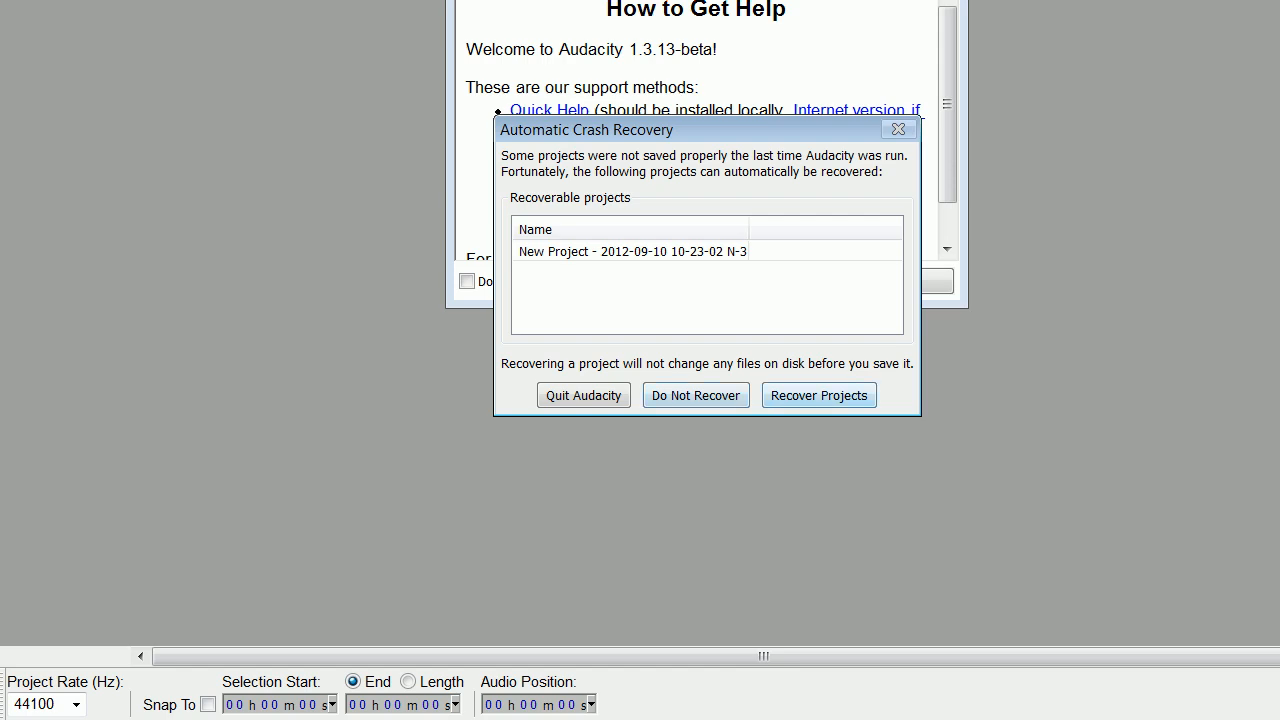
Recover the unsaved project with the narration recording through automatic crash recovery.
{"action": "key", "text": "Return"}
{"action": "key", "text": "Return"}
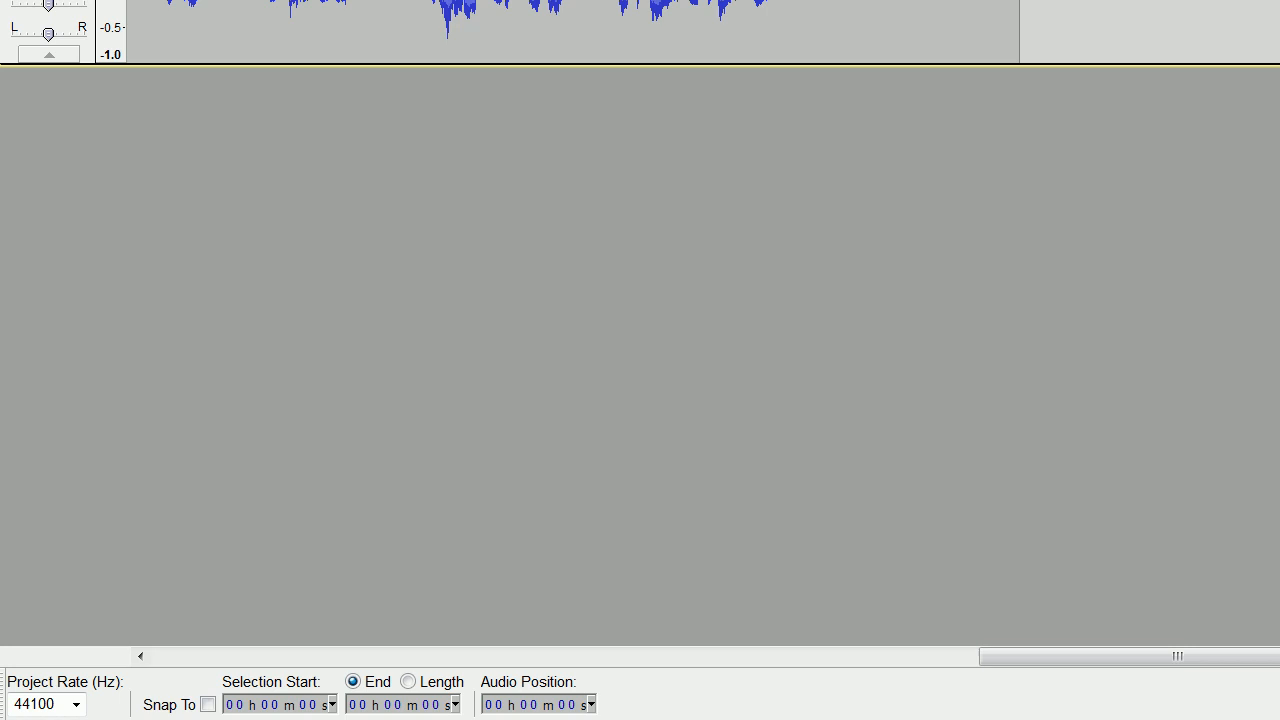
Select the first spoken phrase, from 0 to about 4.7 s, and start exporting the selection as MP3 in the mjp_017 folder.
{"action": "left_click_drag", "start_coordinate": [351, 656], "coordinate": [335, 656]}
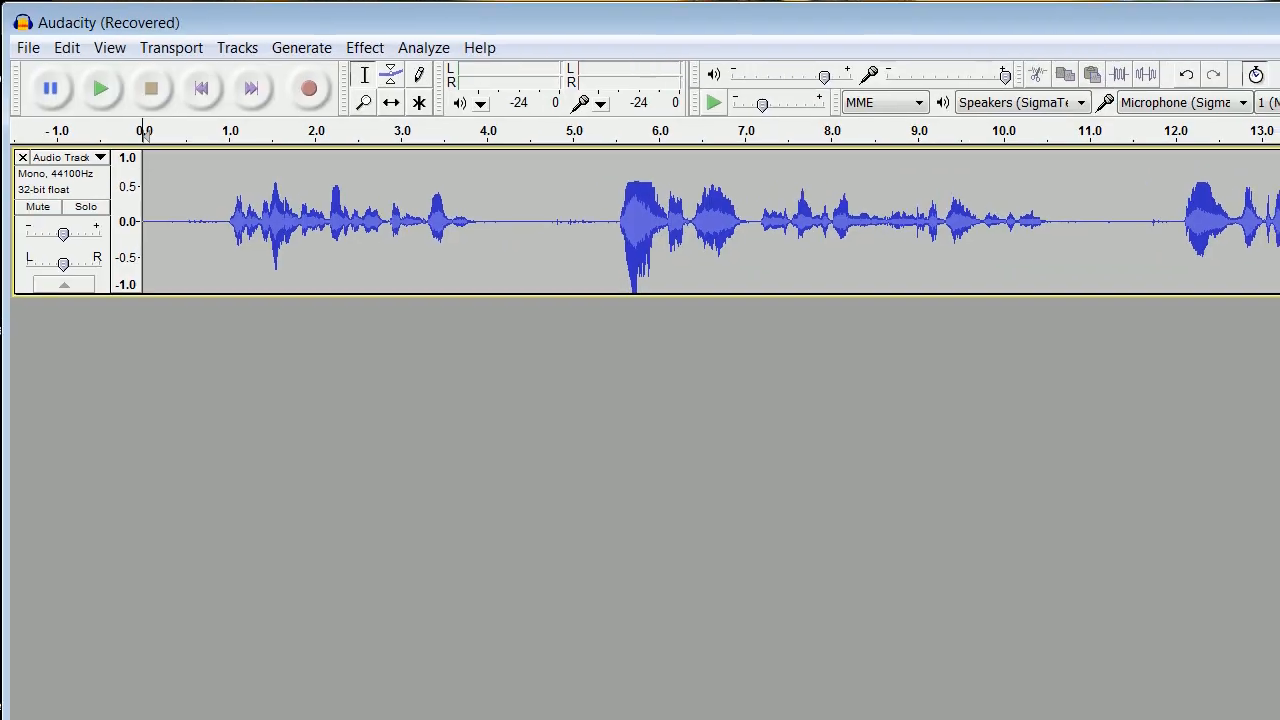
{"action": "left_click_drag", "start_coordinate": [145, 130], "coordinate": [548, 130]}
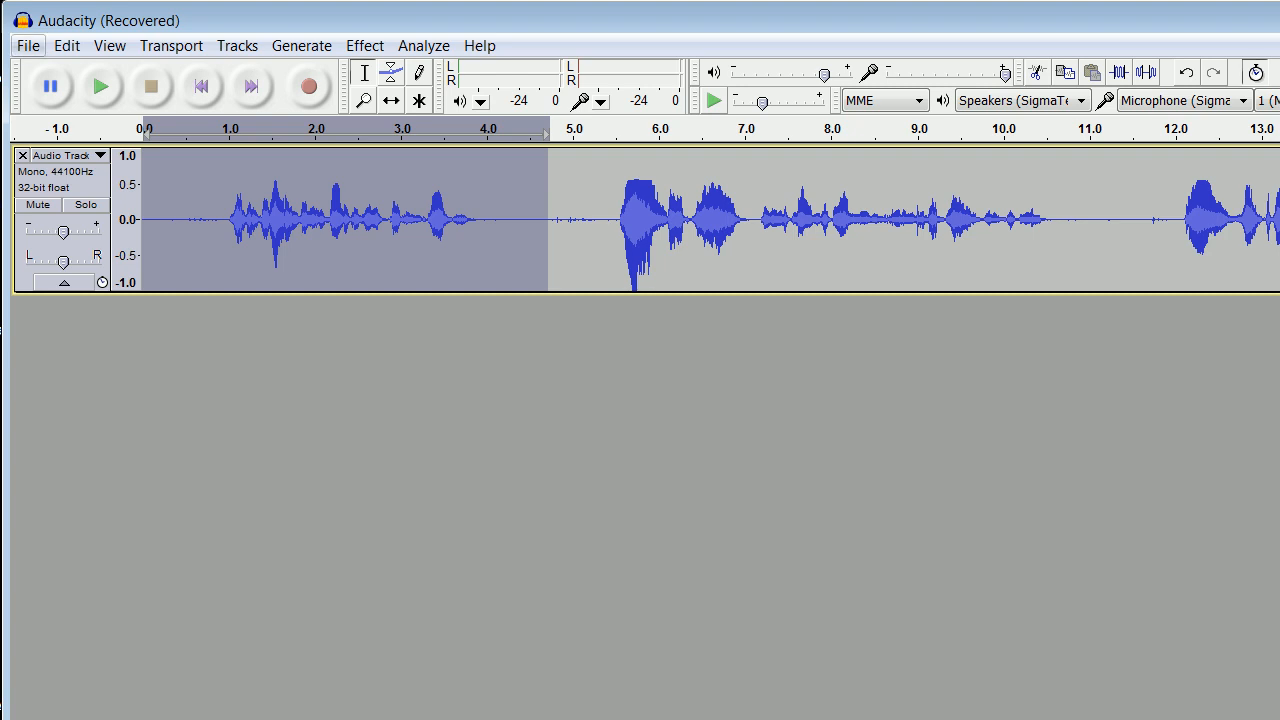
{"action": "left_click", "coordinate": [28, 45]}
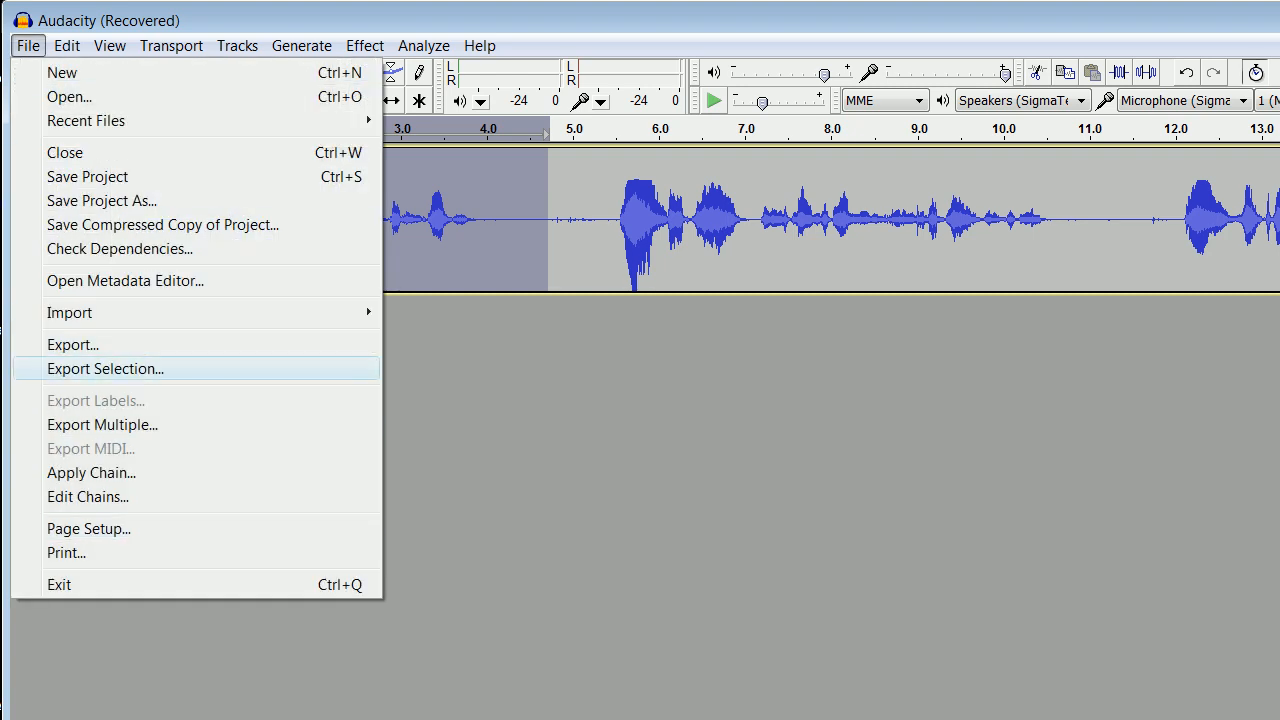
{"action": "left_click", "coordinate": [105, 368]}
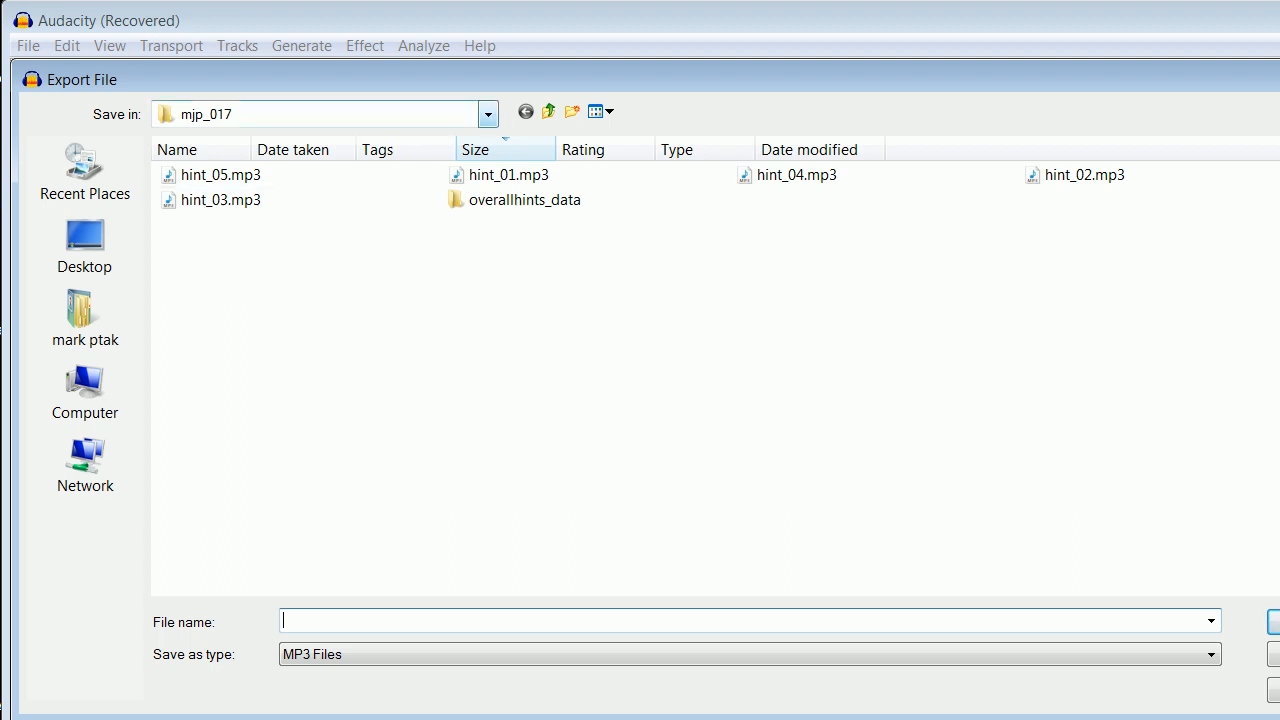
{"action": "left_click", "coordinate": [487, 114]}
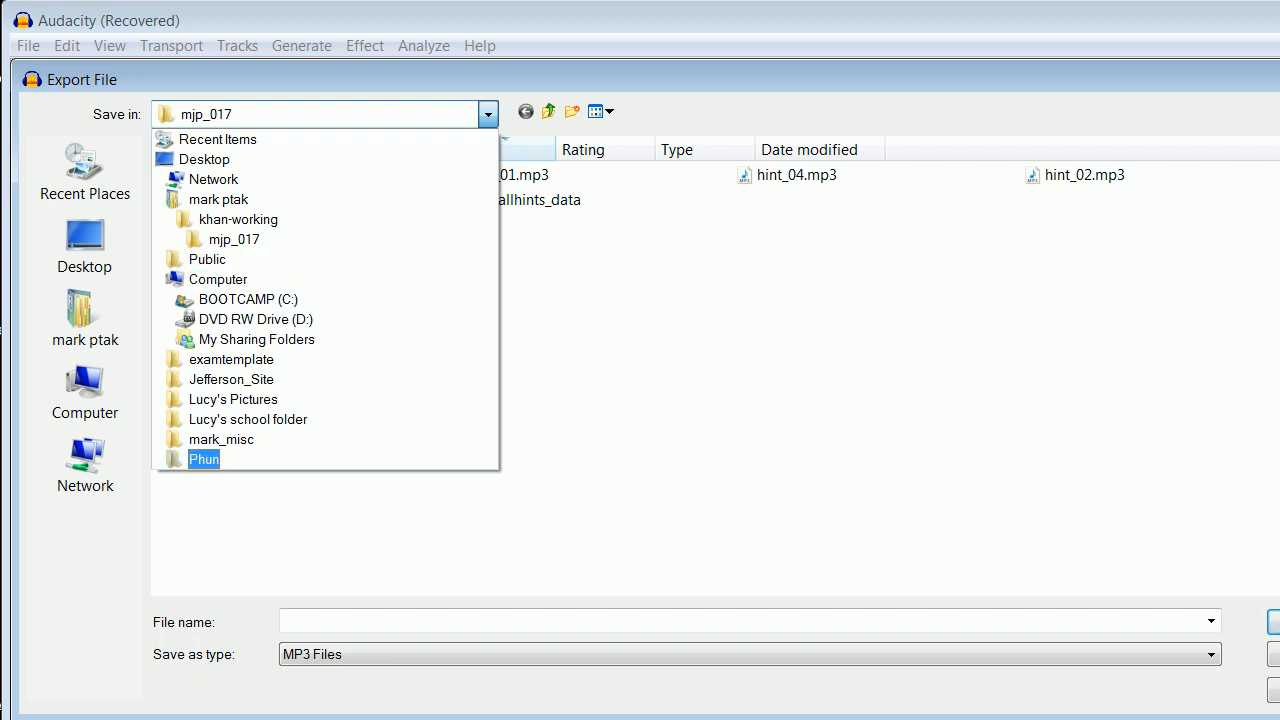
{"action": "key", "text": "Escape"}
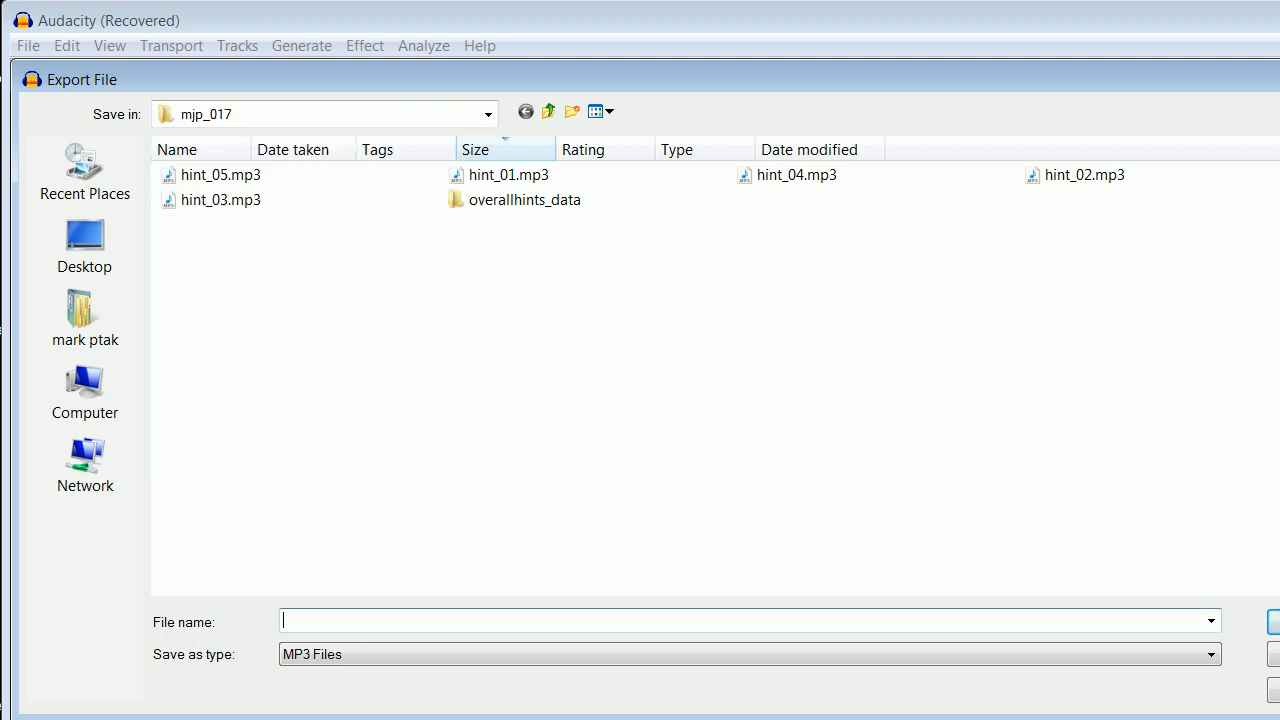
Try to save the exported selection as hint_01.mp3.
{"action": "type", "text": "hint"}
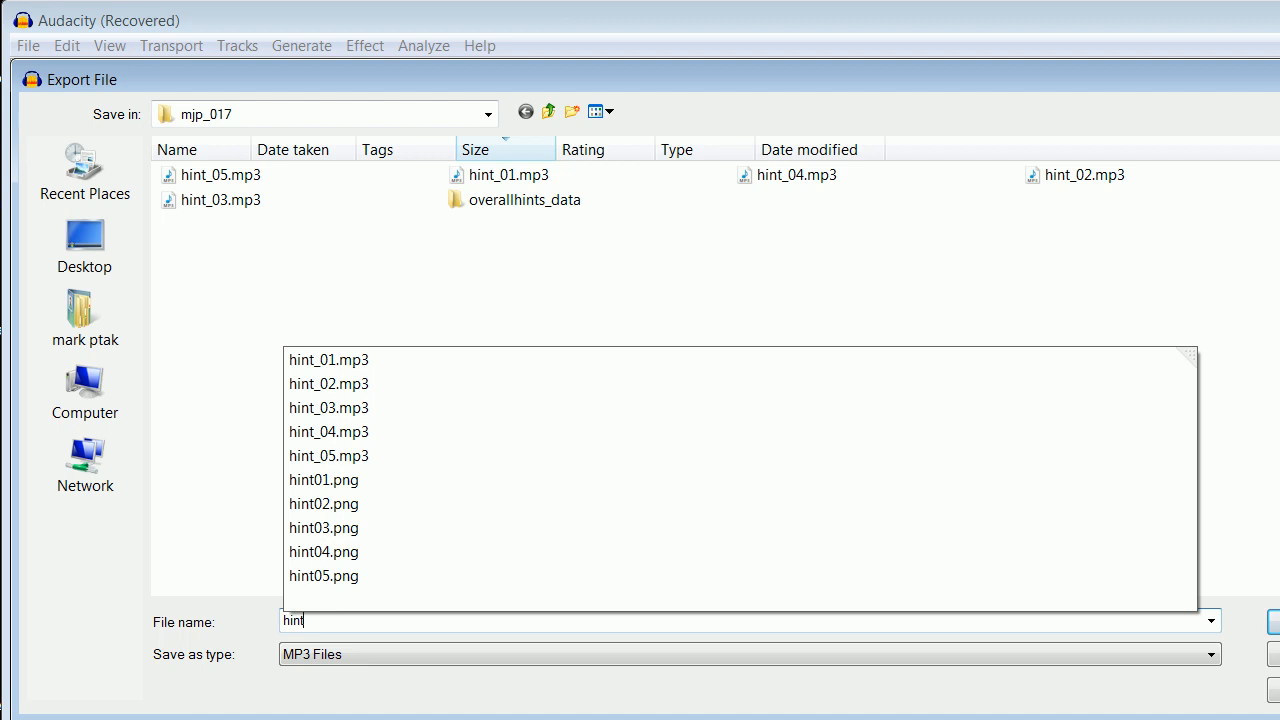
{"action": "key", "text": "shift"}
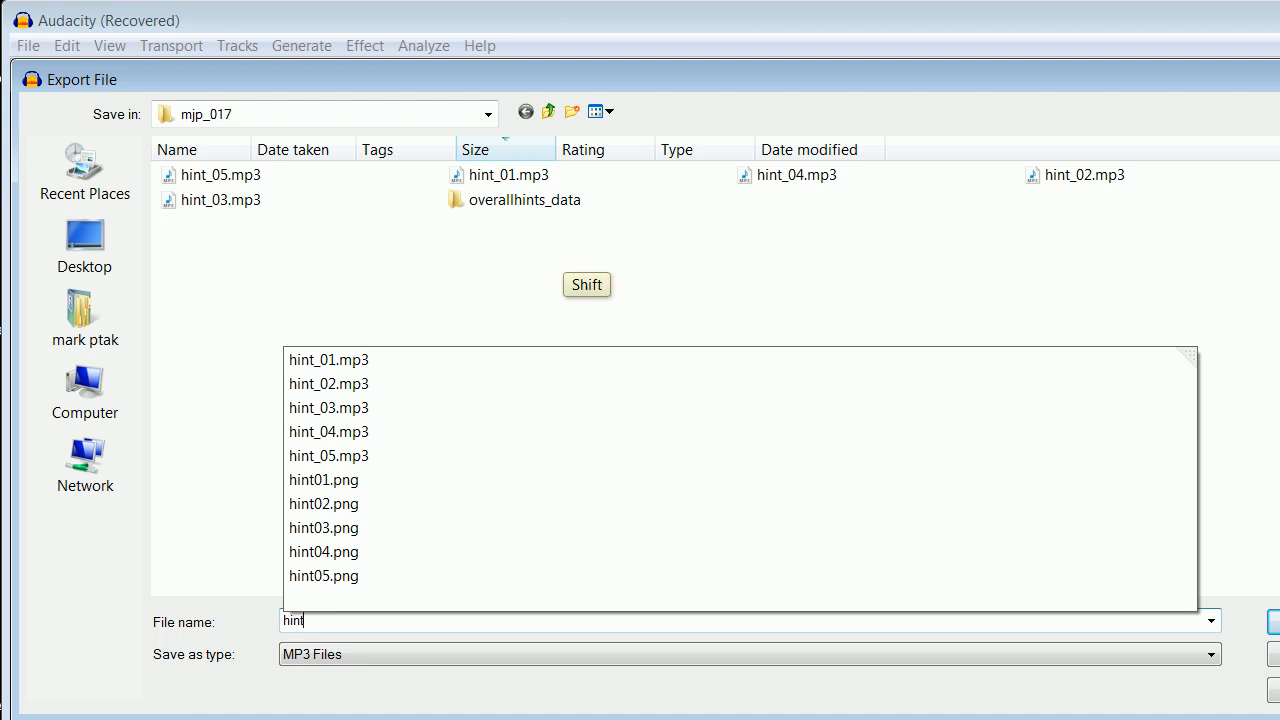
{"action": "type", "text": "_01"}
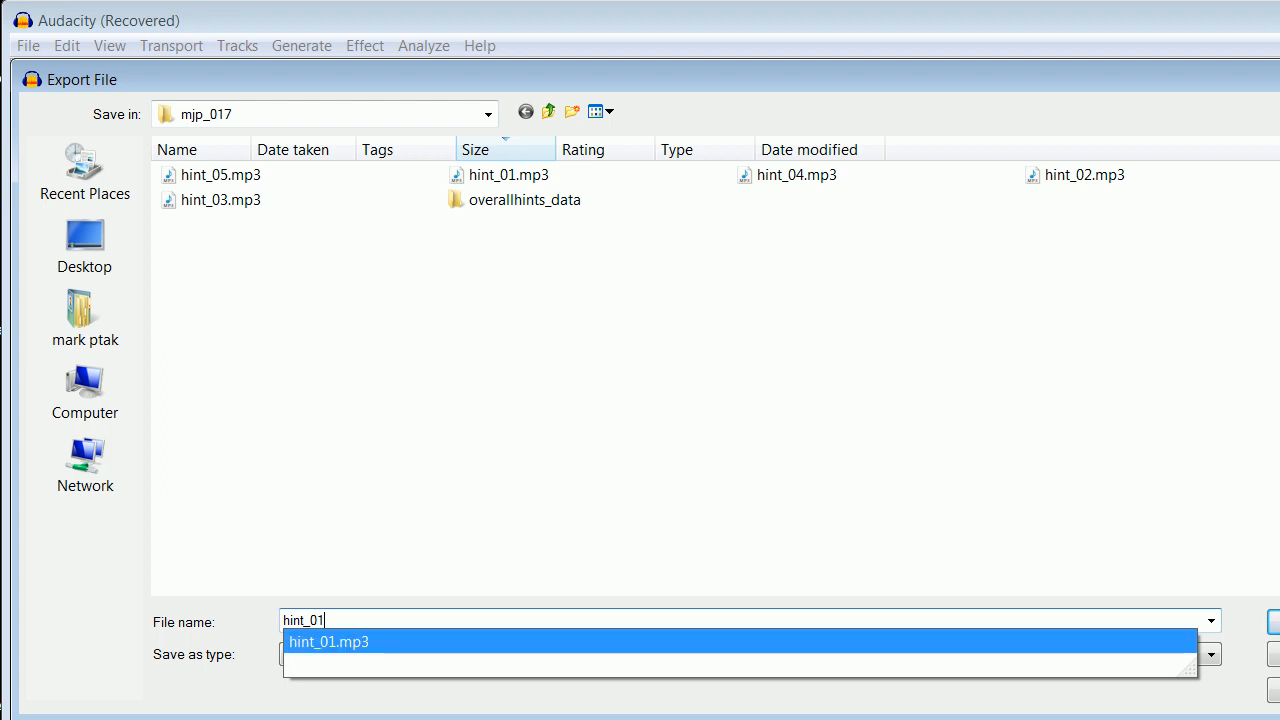
{"action": "key", "text": "Return"}
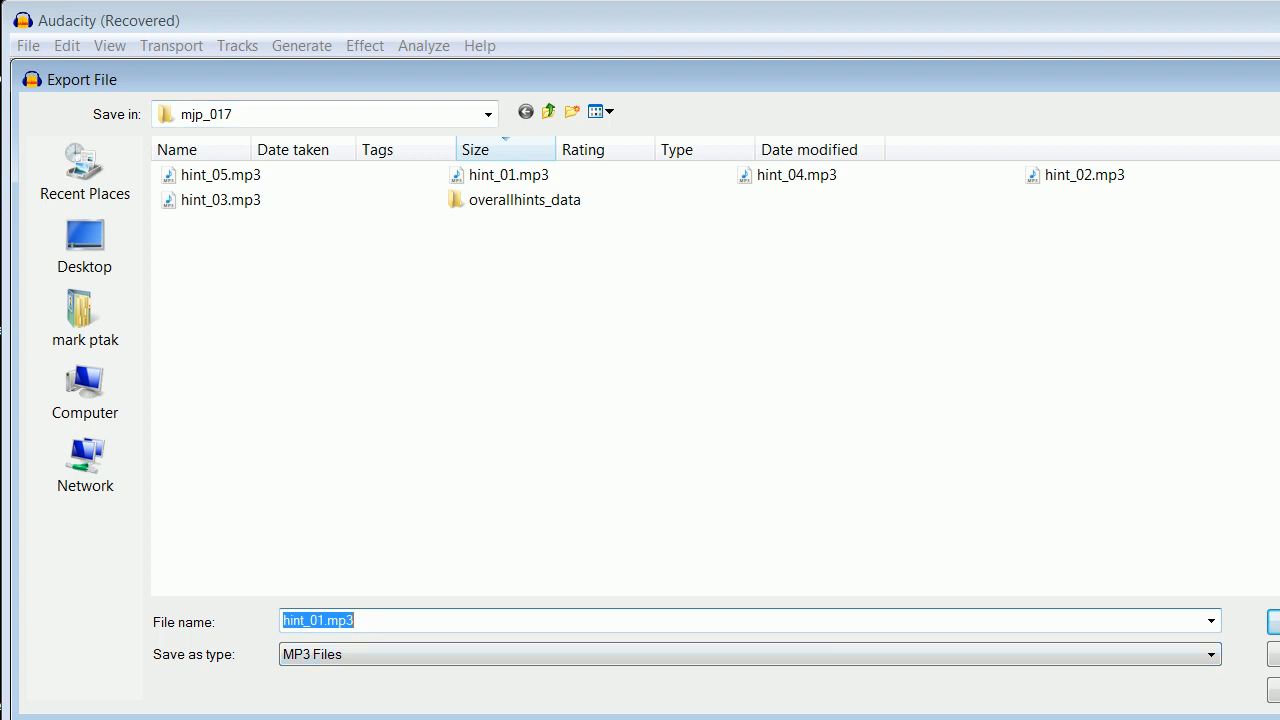
Name the exported file hint_01_390.mp3 and complete the export with the metadata left blank.
{"action": "left_click", "coordinate": [325, 621]}
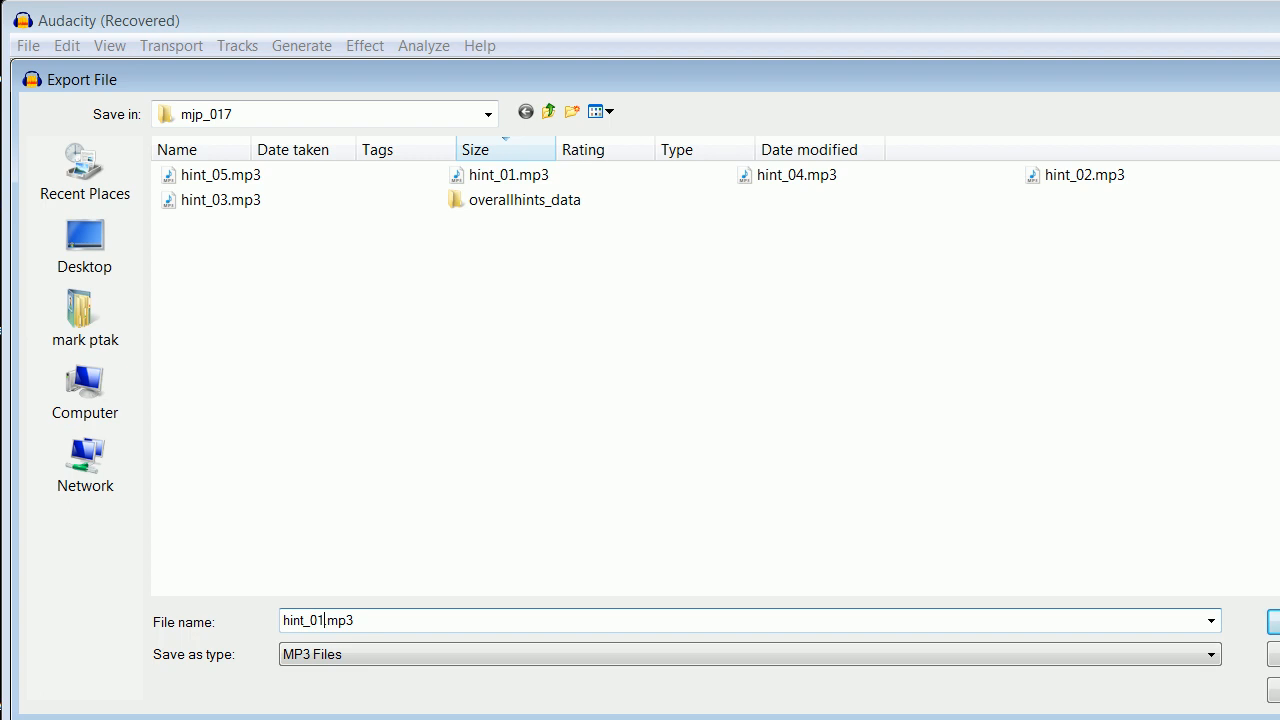
{"action": "key", "text": "BackSpace"}
{"action": "key", "text": "BackSpace"}
{"action": "type", "text": "01"}
{"action": "key", "text": "Delete"}
{"action": "type", "text": "_390."}
{"action": "key", "text": "Return"}
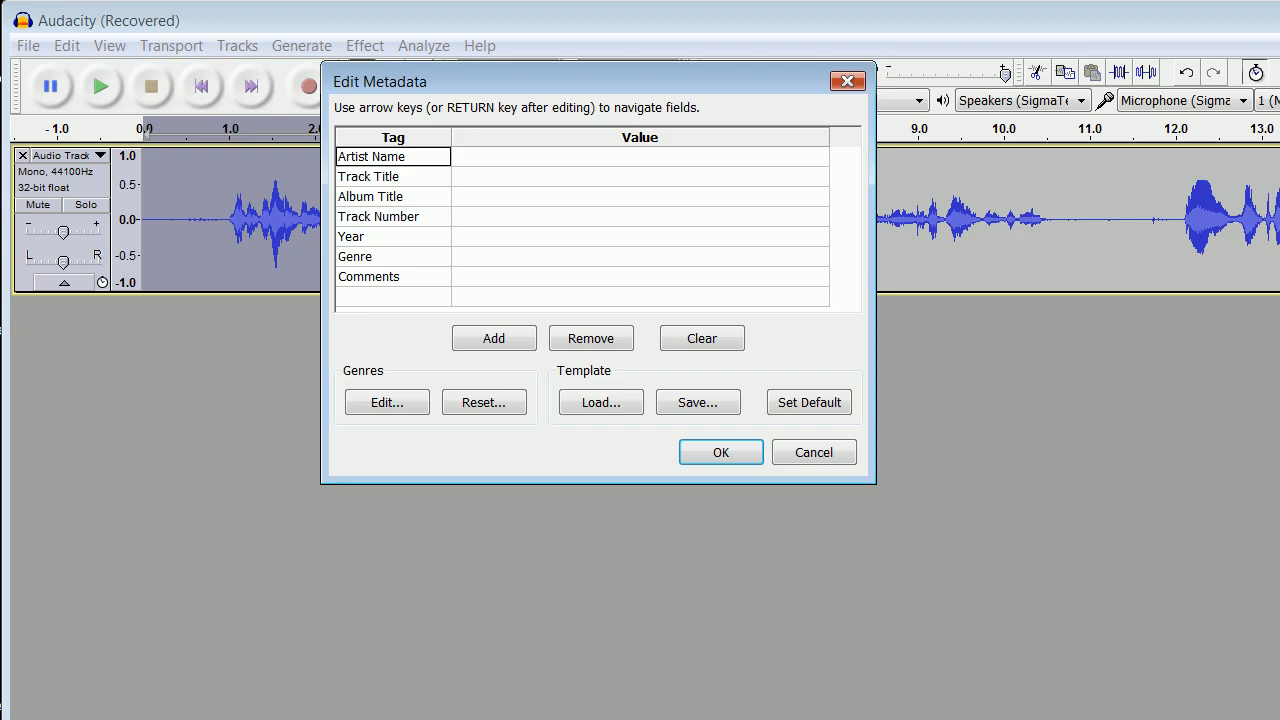
{"action": "key", "text": "Return"}
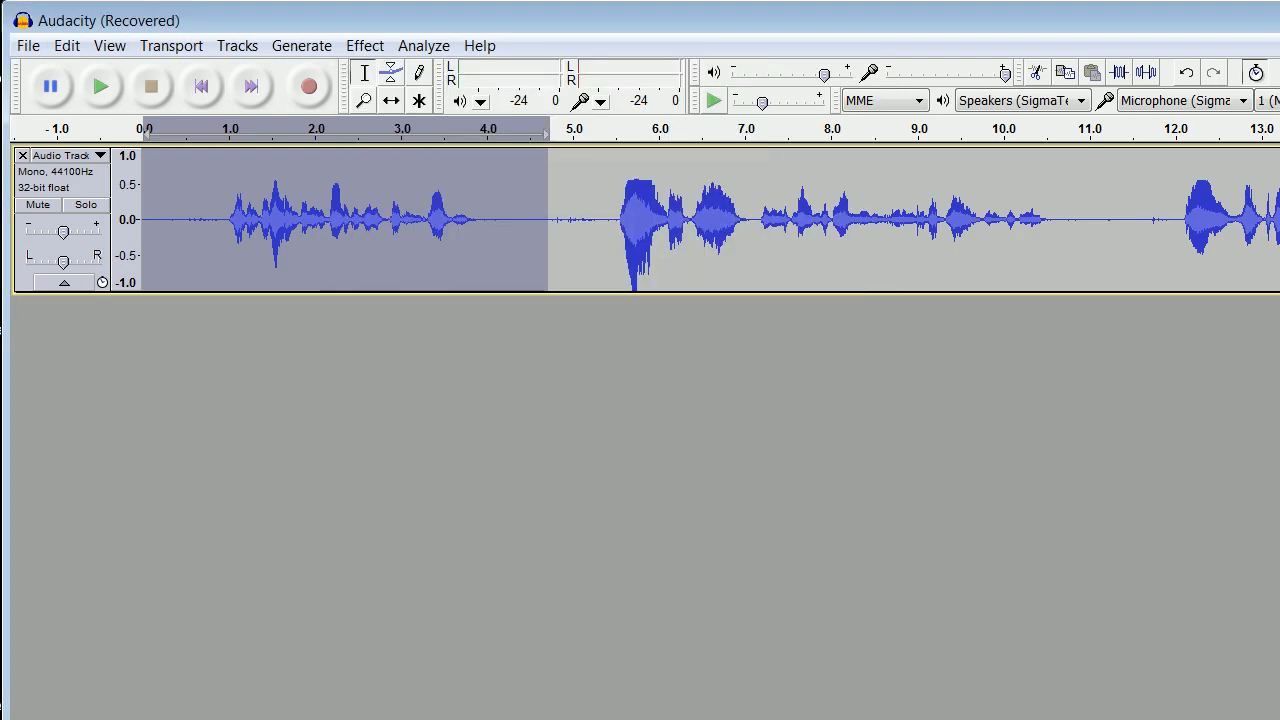
{"action": "key", "text": "Return"}
Export the second spoken phrase, from about 5 to 10.9 s, as hint_02_390.mp3 with the metadata left blank.
{"action": "left_click_drag", "start_coordinate": [576, 220], "coordinate": [1081, 220]}
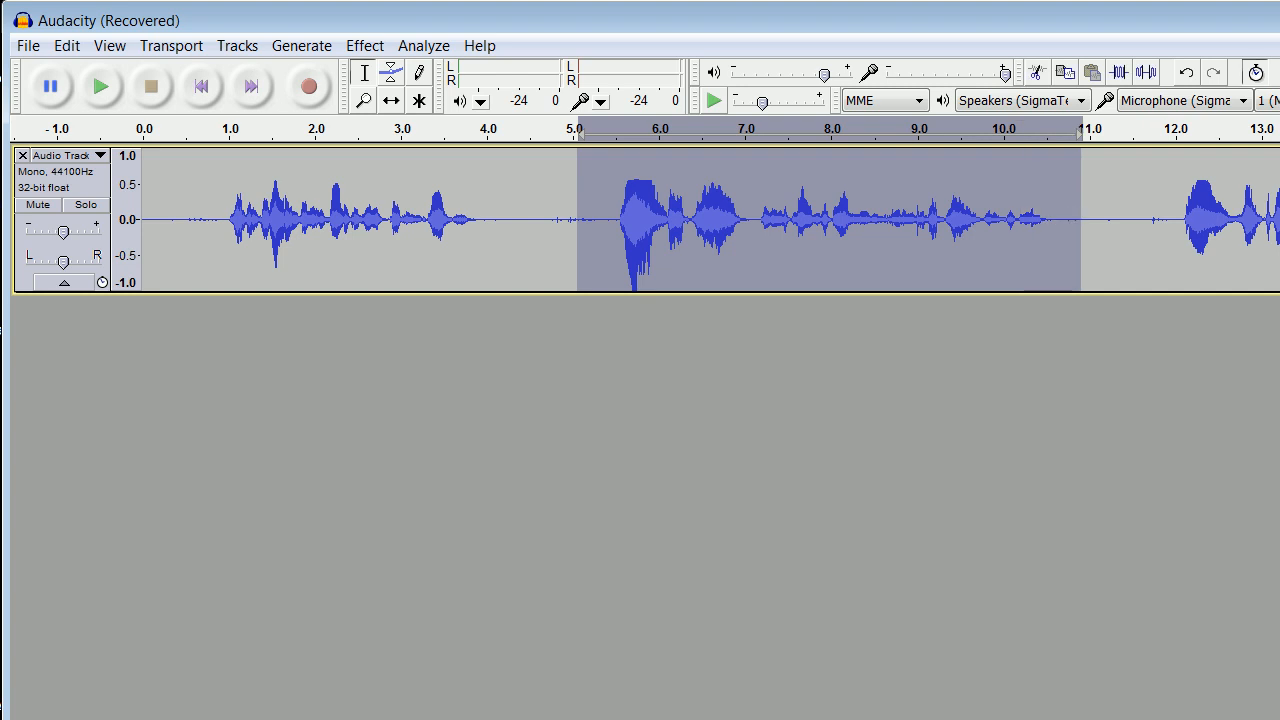
{"action": "left_click", "coordinate": [28, 45]}
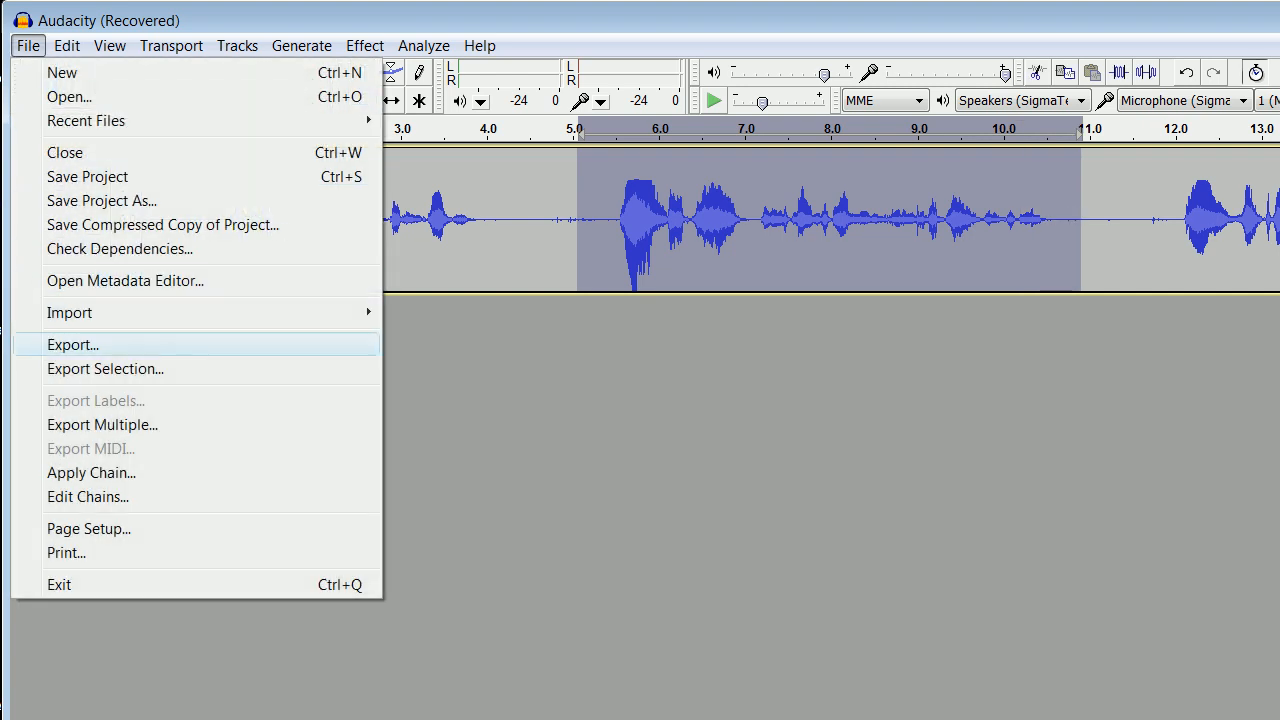
{"action": "left_click", "coordinate": [105, 368]}
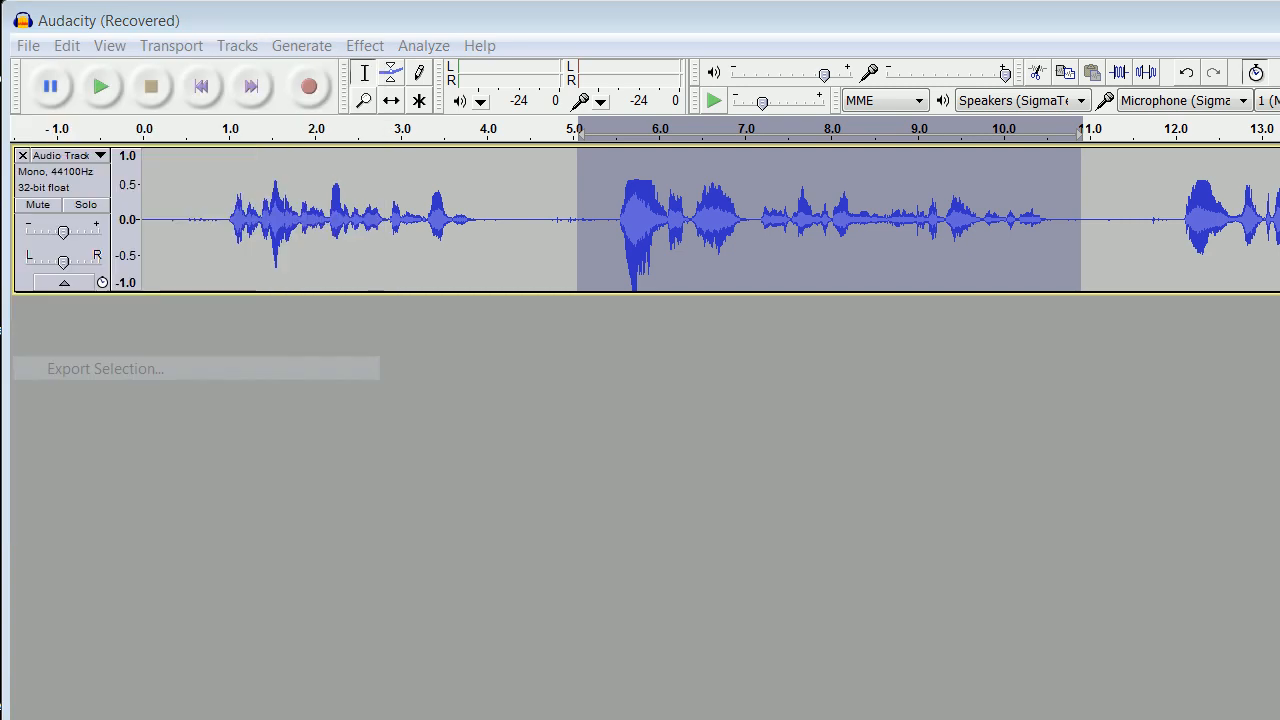
{"action": "left_click", "coordinate": [492, 201]}
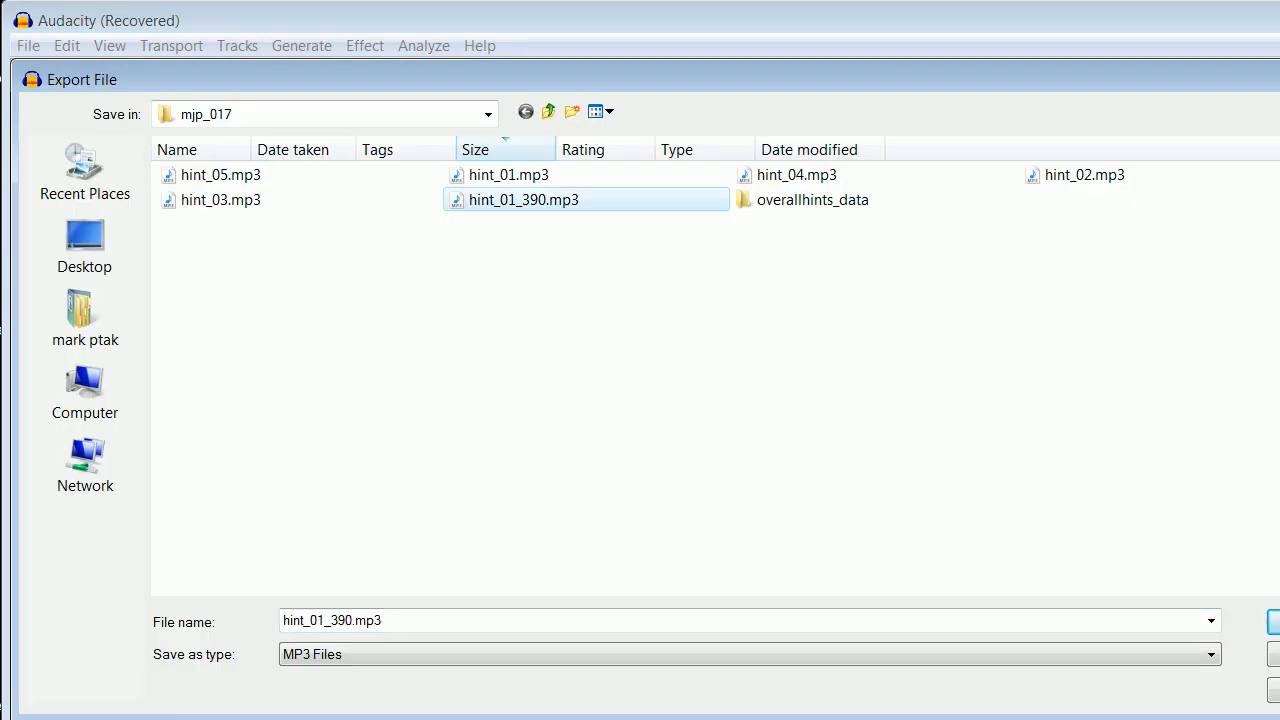
{"action": "left_click", "coordinate": [325, 620]}
{"action": "left_click", "coordinate": [325, 620]}
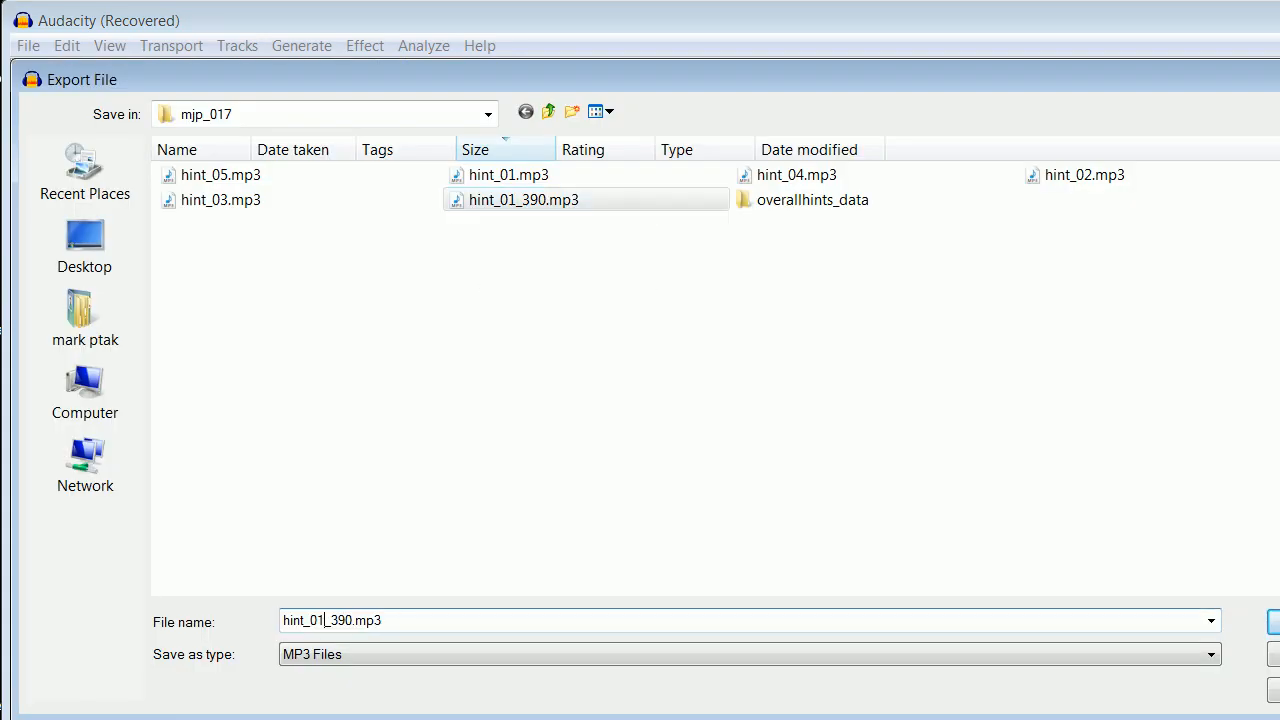
{"action": "key", "text": "BackSpace"}
{"action": "type", "text": "2"}
{"action": "key", "text": "Return"}
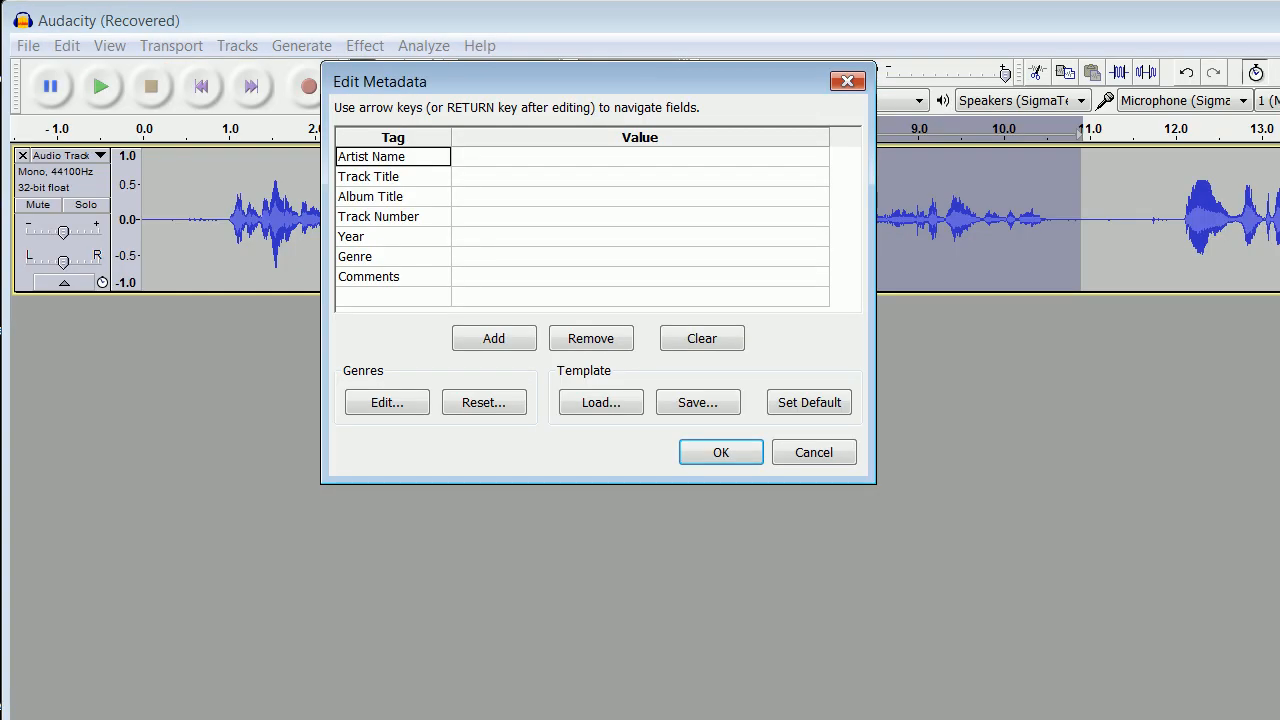
{"action": "key", "text": "Return"}
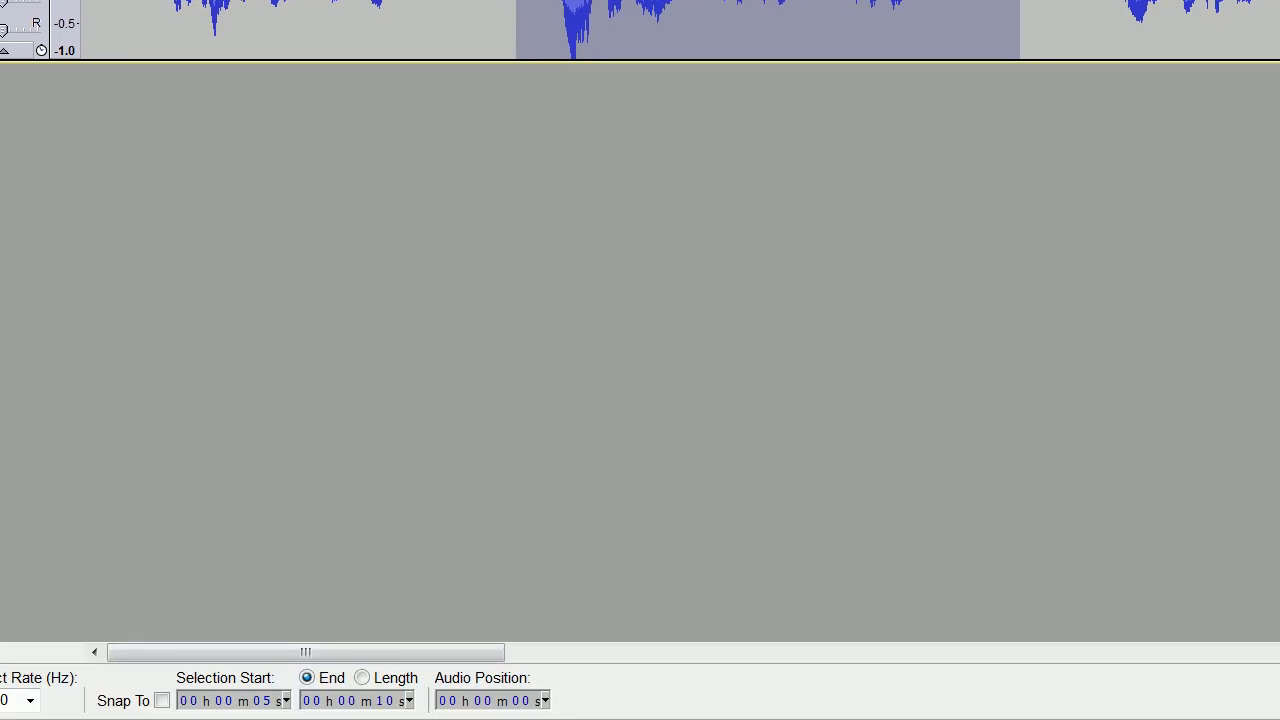
Play the recording from about 11.6 s to check where the third spoken hint ends.
{"action": "left_click_drag", "start_coordinate": [305, 652], "coordinate": [503, 652]}
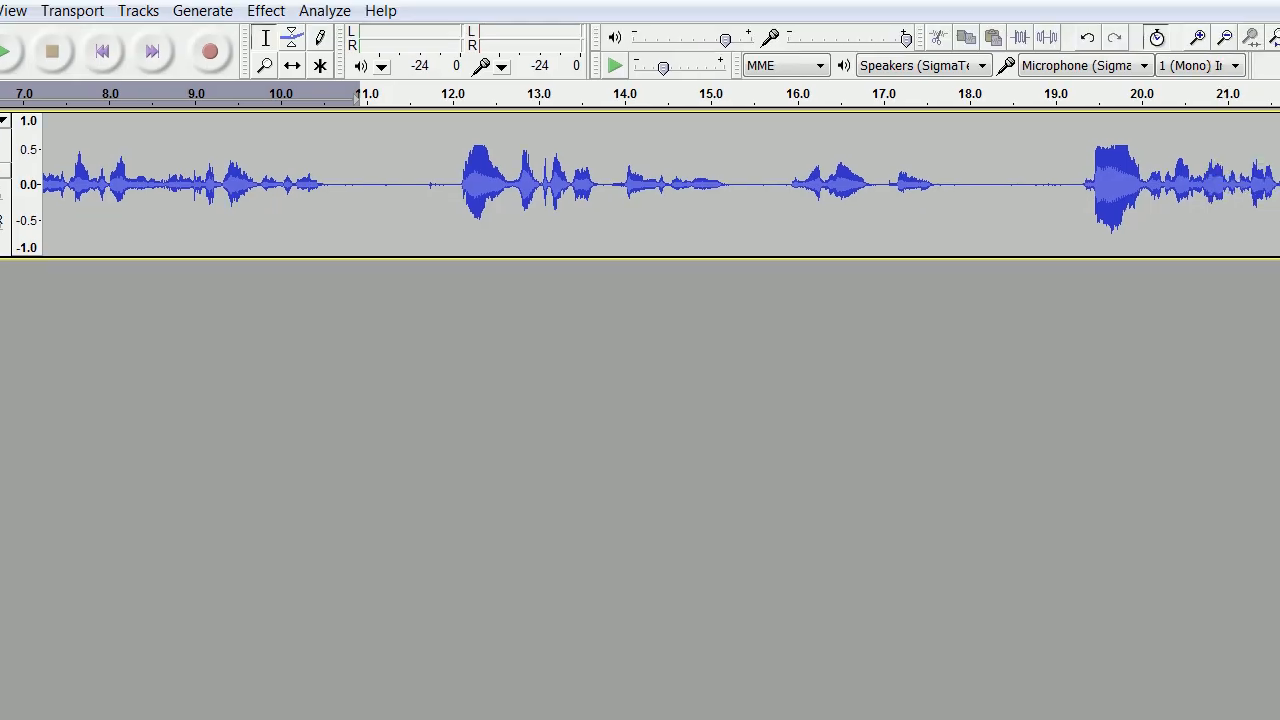
{"action": "left_click", "coordinate": [5, 51]}
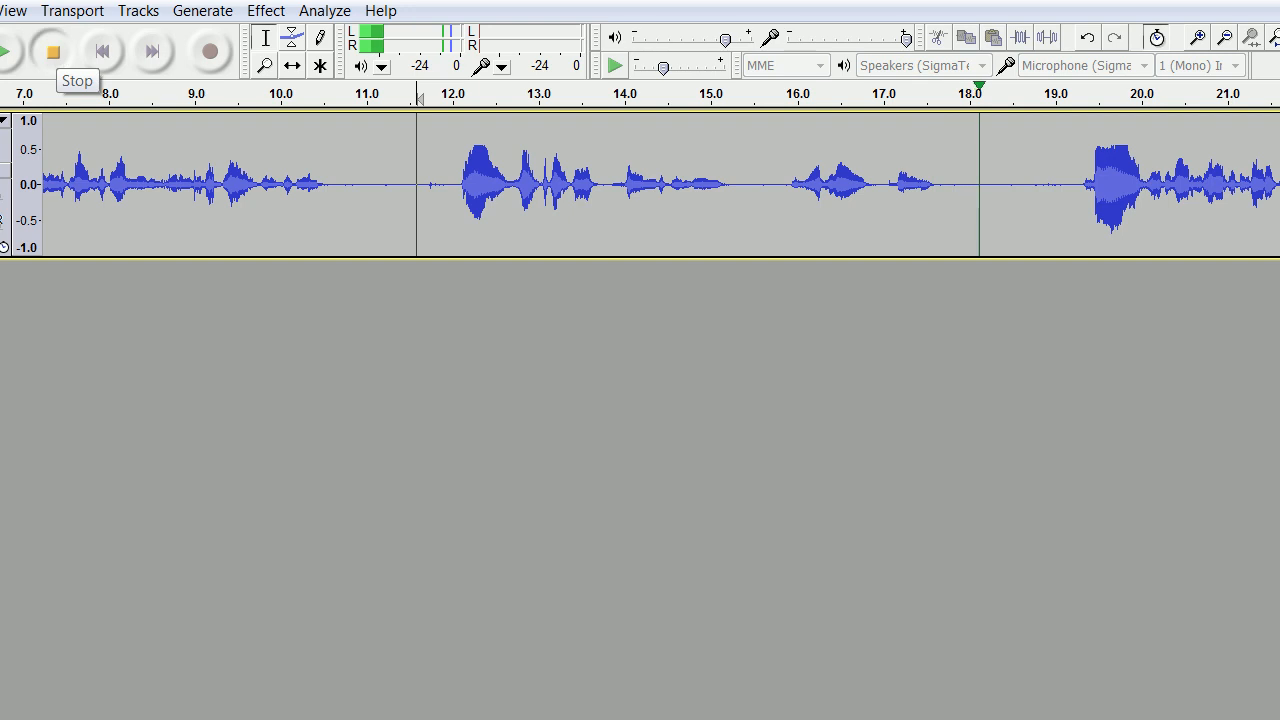
{"action": "left_click", "coordinate": [53, 51]}
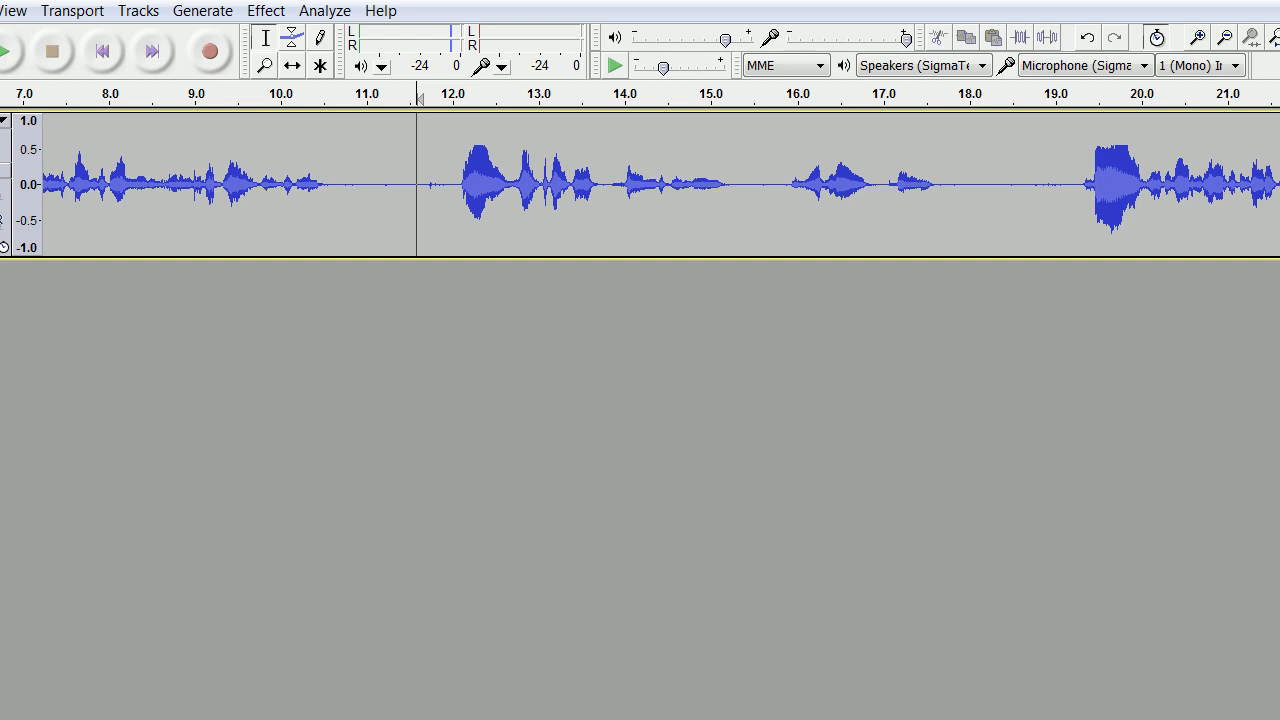
Play the recording from about 16.6 s to find the end of the third spoken hint, and stop playback.
{"action": "left_click", "coordinate": [845, 184]}
{"action": "left_click", "coordinate": [6, 52]}
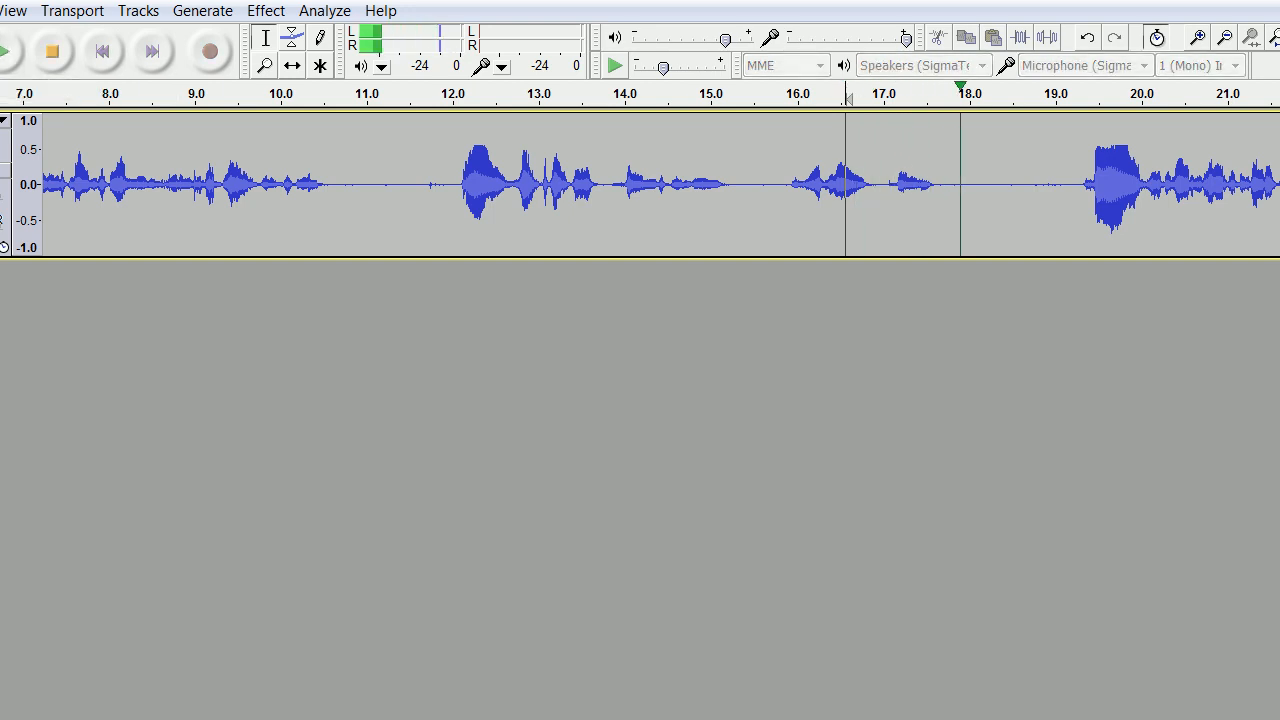
{"action": "key", "text": "space"}
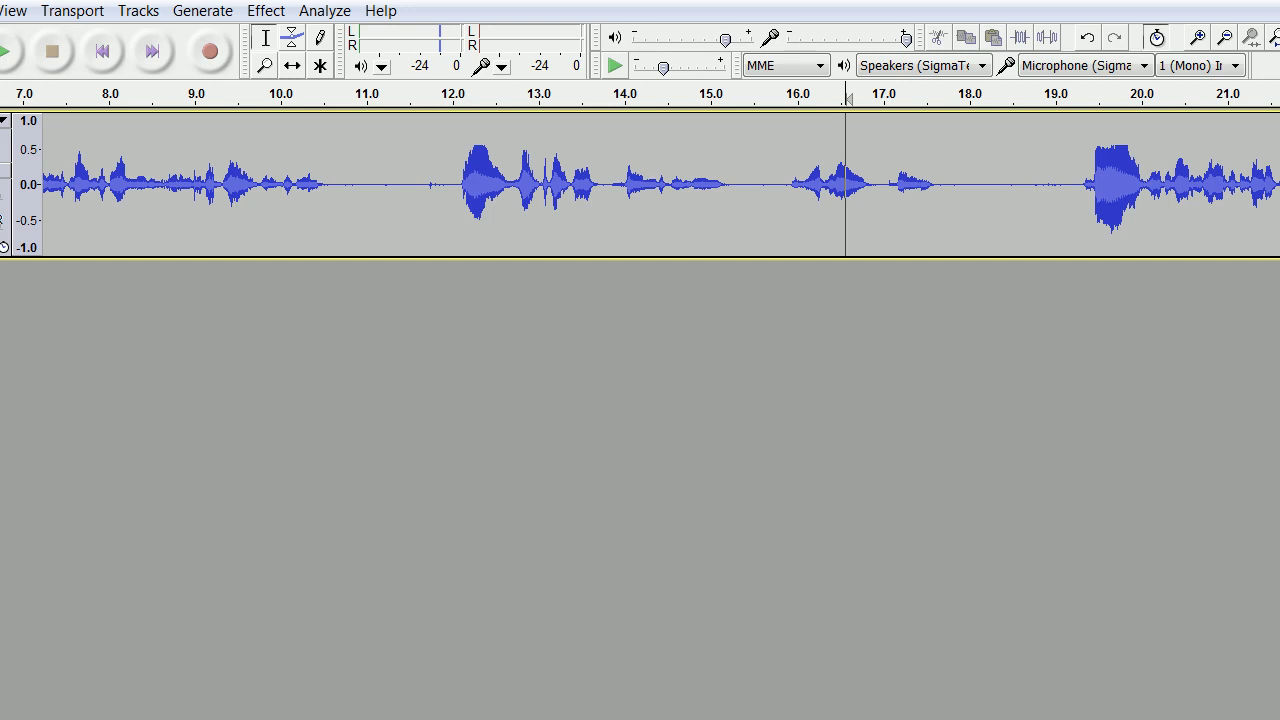
Export the third spoken hint, from about 11.7 to 18.1 s, as hint_03_390.mp3 with the metadata left blank.
{"action": "left_click_drag", "start_coordinate": [430, 185], "coordinate": [976, 185]}
{"action": "left_click", "coordinate": [0, 11]}
{"action": "left_click", "coordinate": [20, 334]}
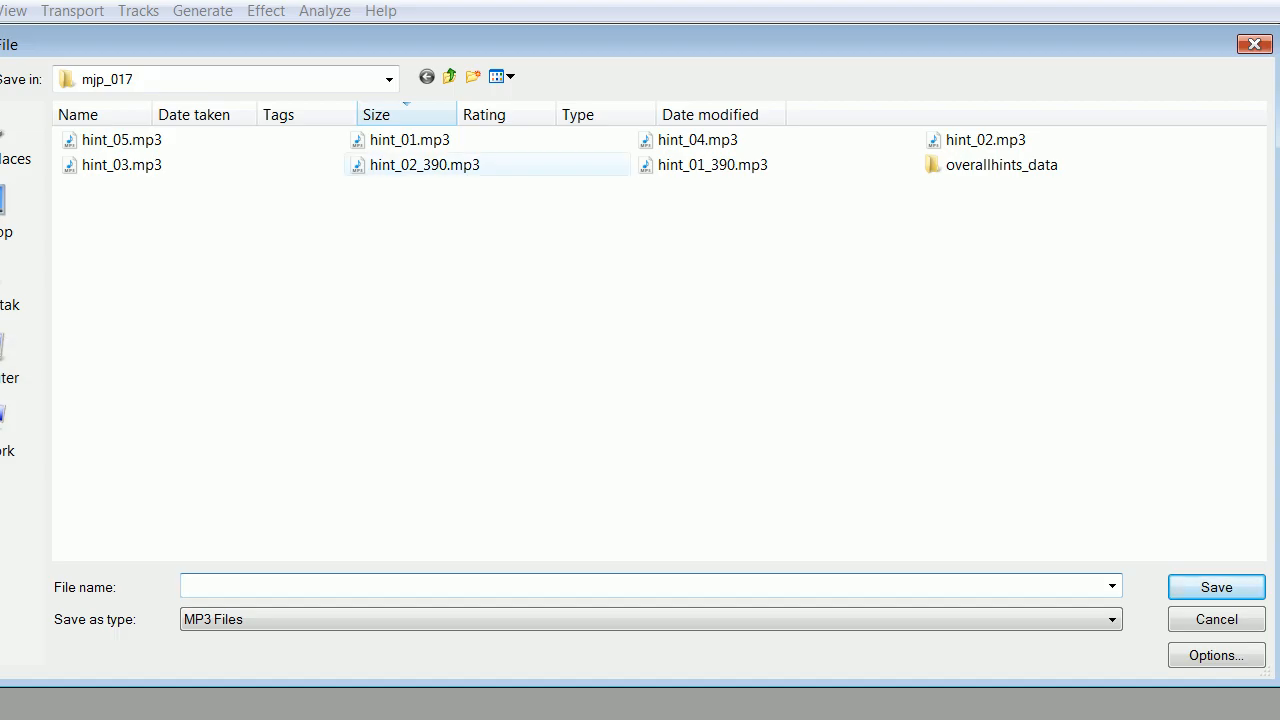
{"action": "left_click", "coordinate": [410, 140]}
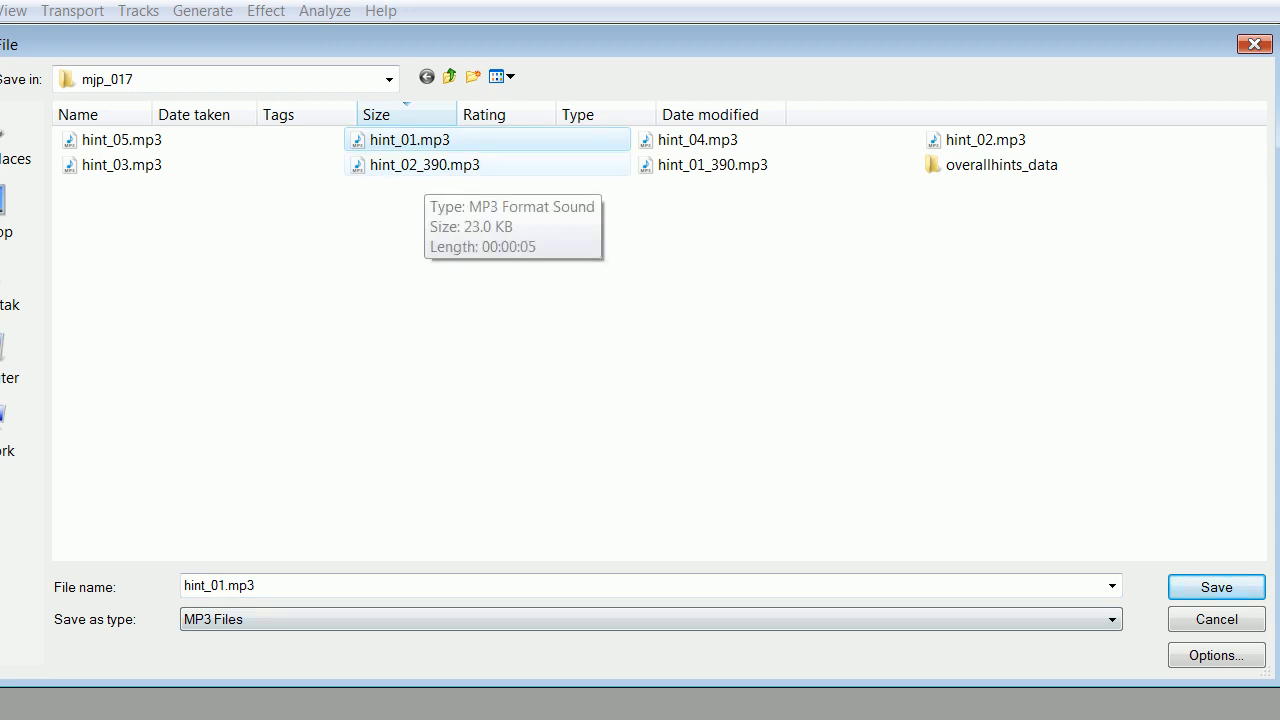
{"action": "left_click", "coordinate": [425, 167]}
{"action": "left_click", "coordinate": [284, 586]}
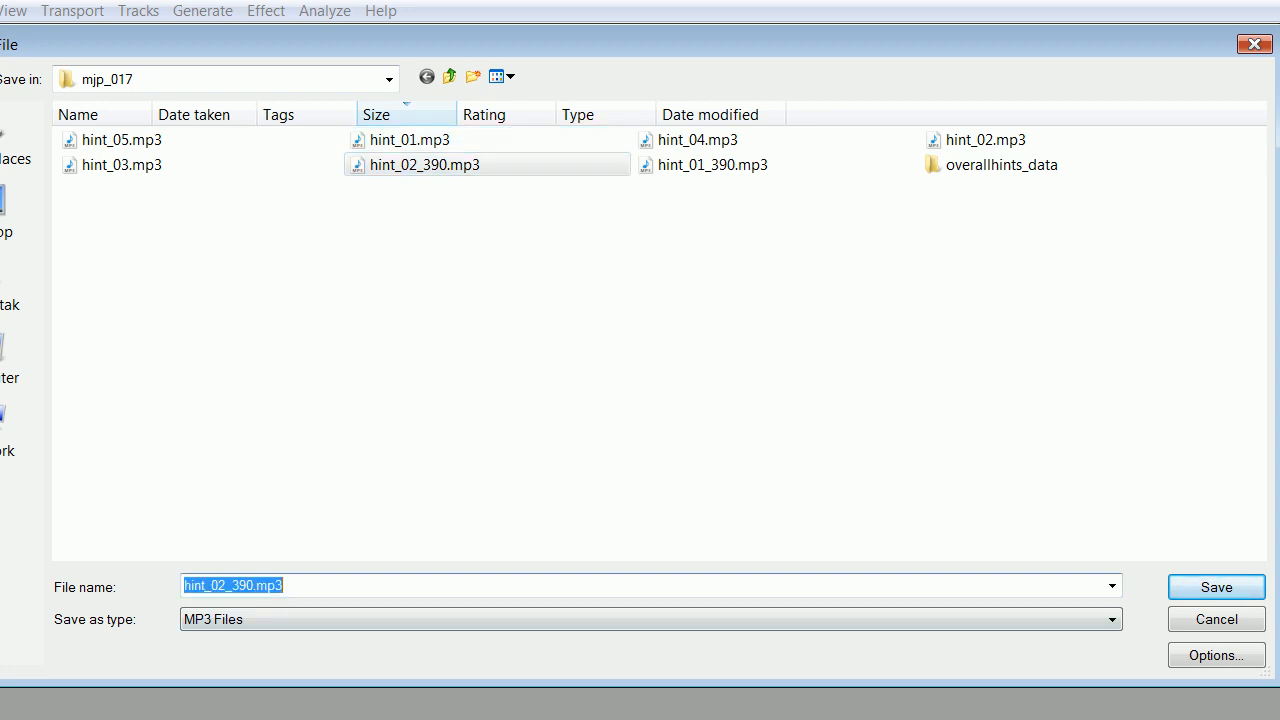
{"action": "left_click", "coordinate": [226, 586]}
{"action": "key", "text": "BackSpace"}
{"action": "type", "text": "3"}
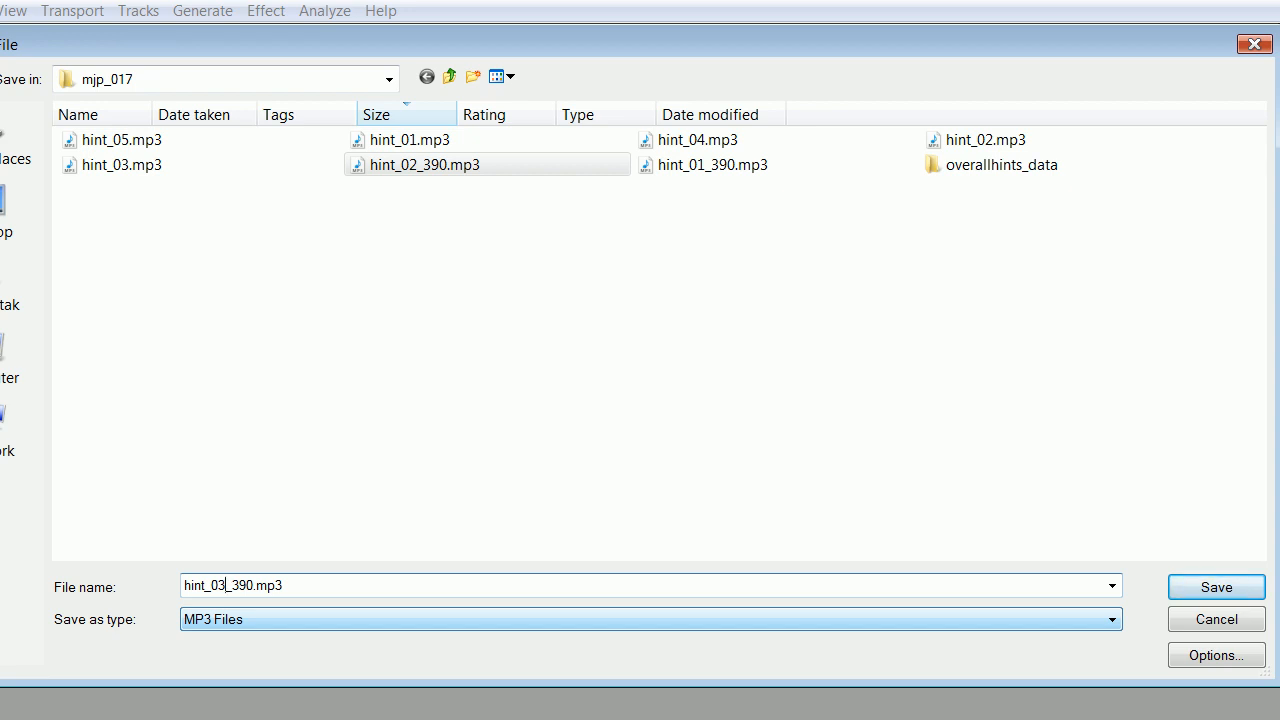
{"action": "key", "text": "Return"}
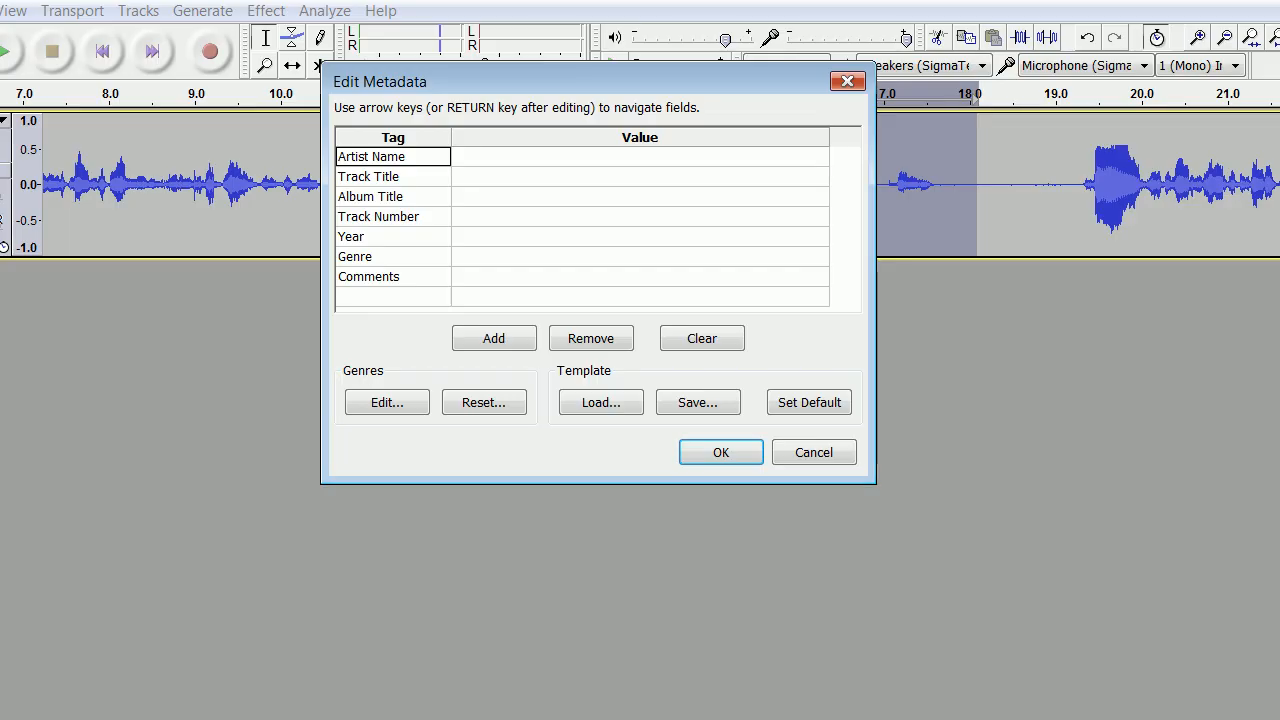
{"action": "key", "text": "Return"}
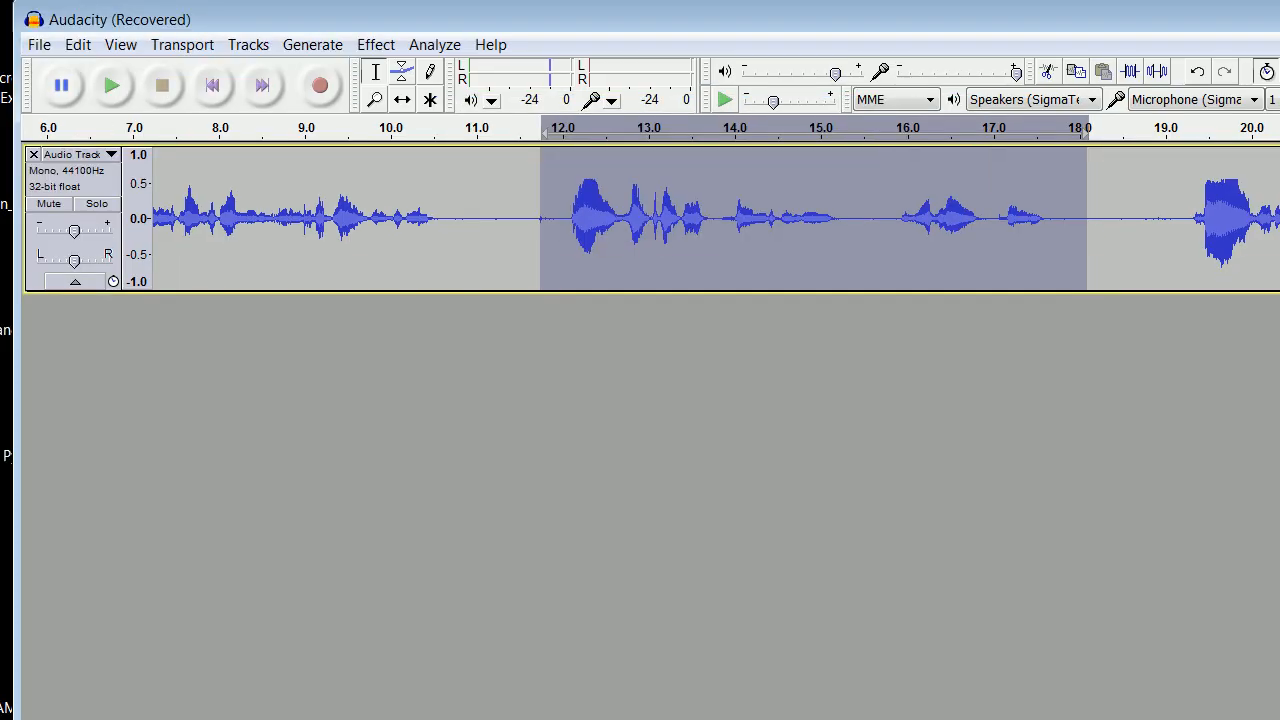
Start saving the project under a new name and switch the save location to the khan-working folder.
{"action": "left_click", "coordinate": [39, 44]}
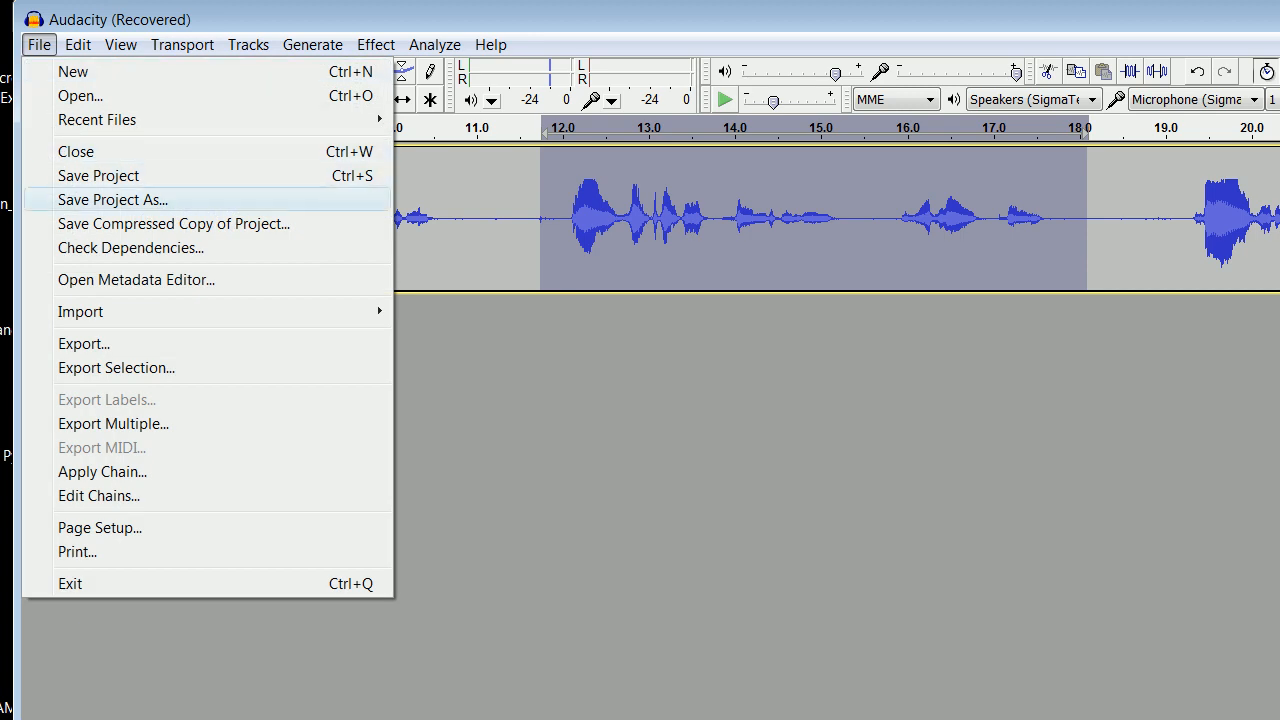
{"action": "left_click", "coordinate": [113, 199]}
{"action": "key", "text": "Return"}
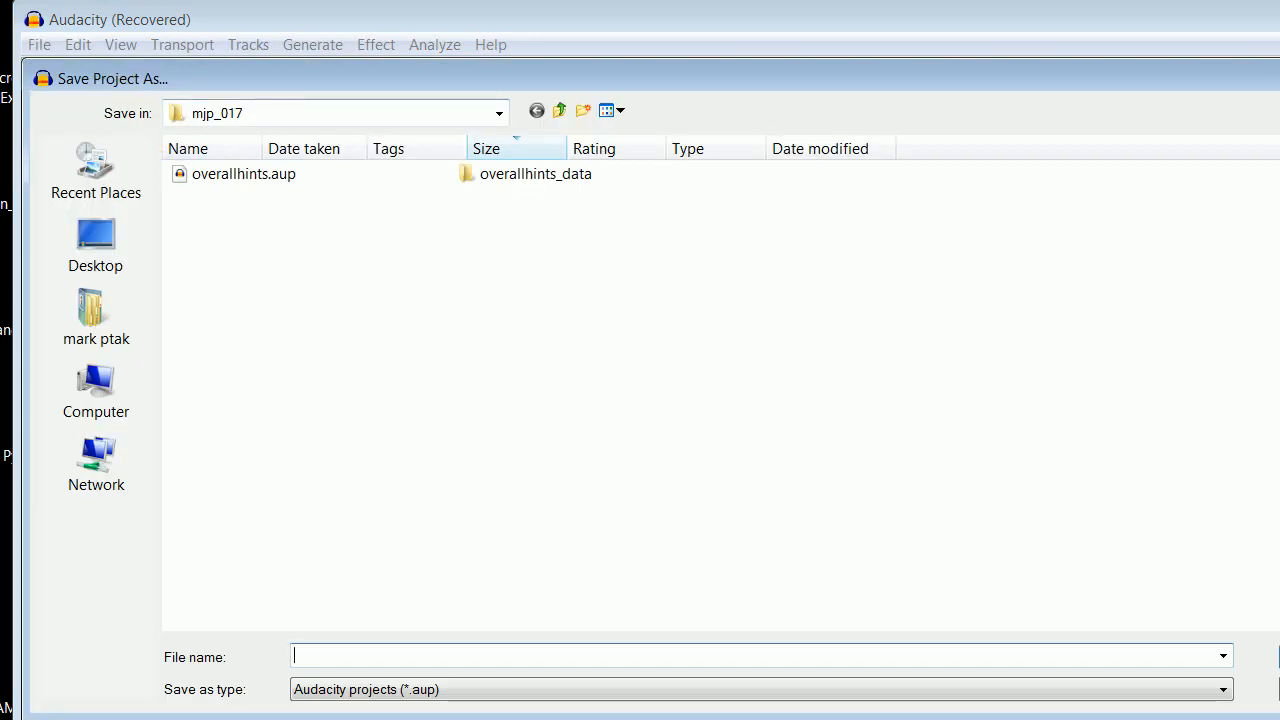
{"action": "left_click", "coordinate": [499, 113]}
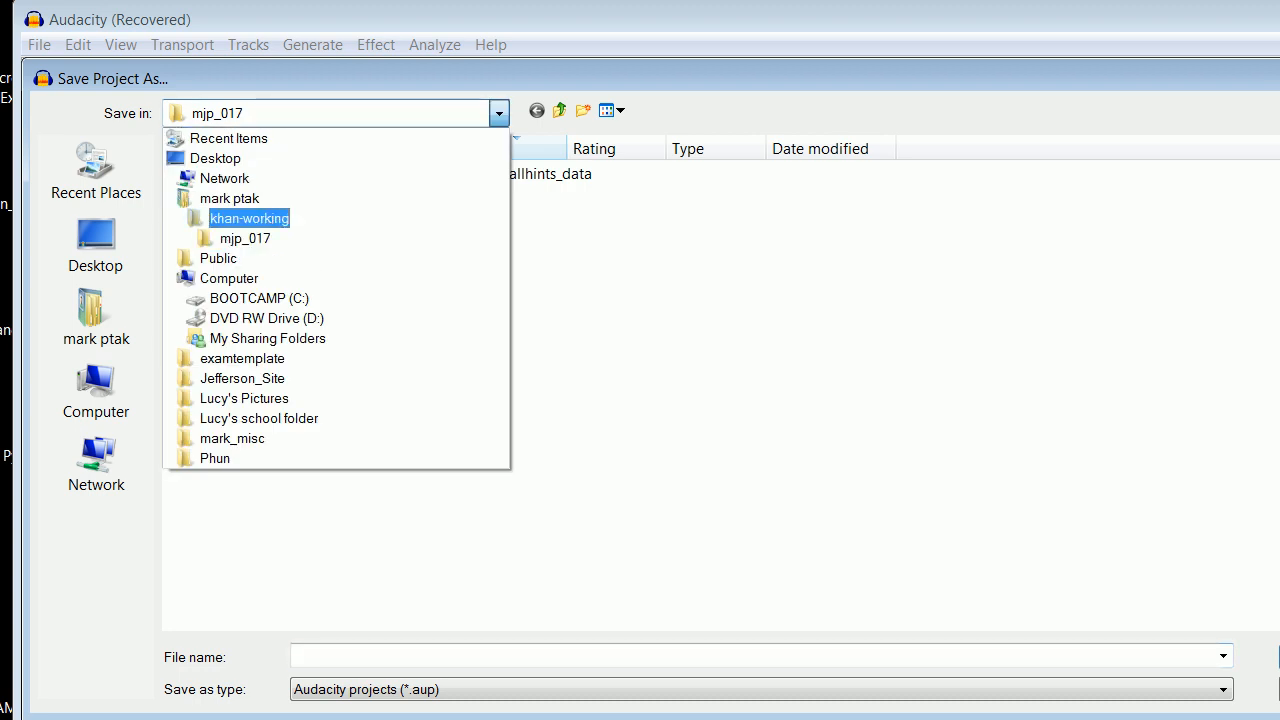
{"action": "left_click", "coordinate": [249, 218]}
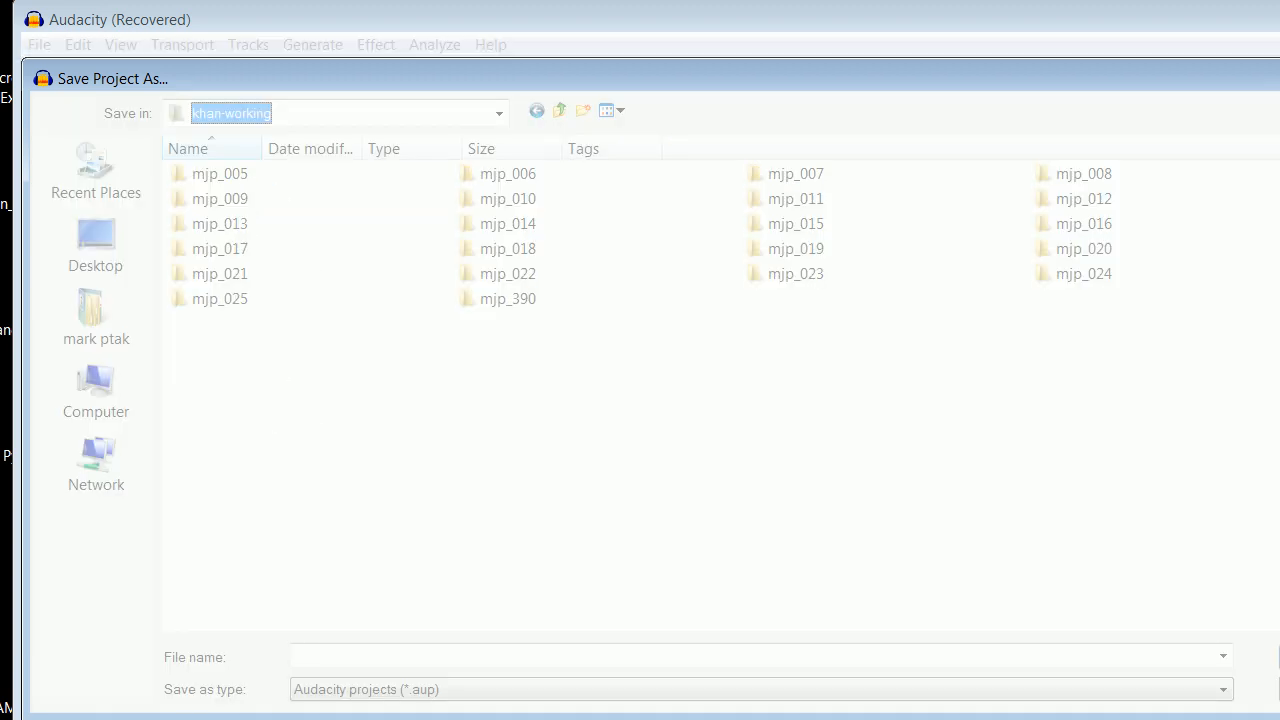